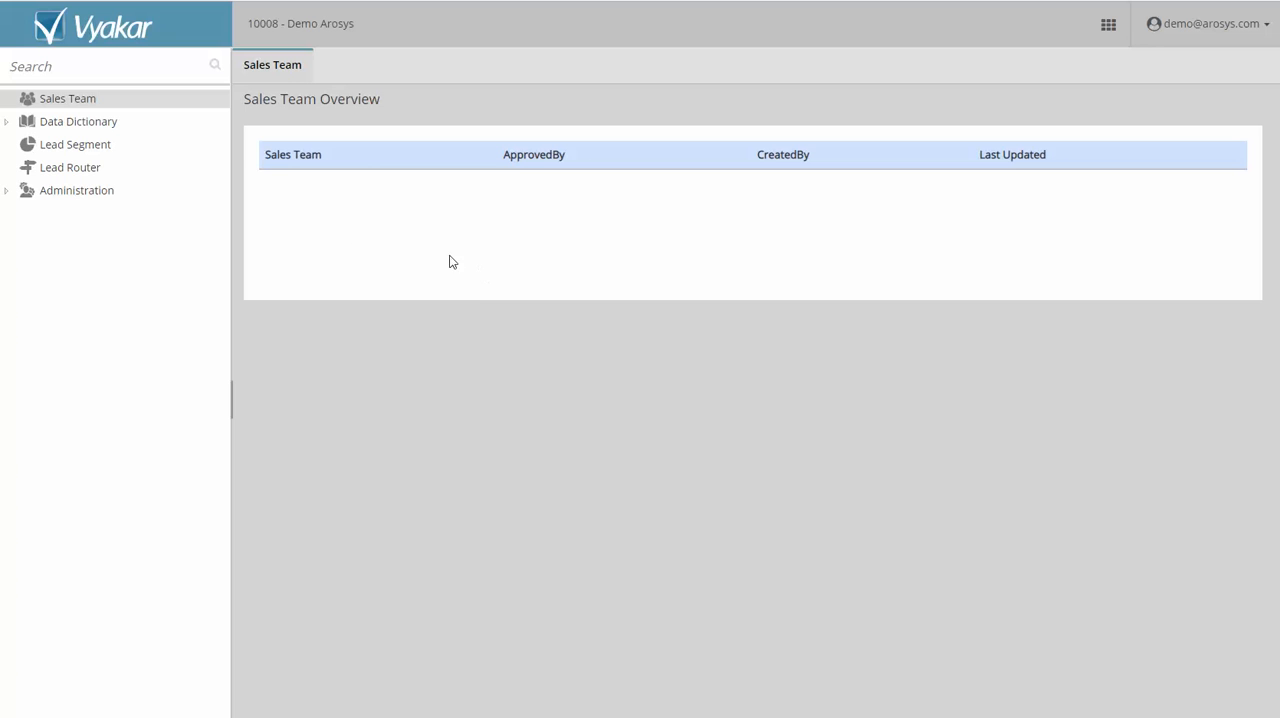
Create a new sales team named "SDR Team".
right_click(88, 103)
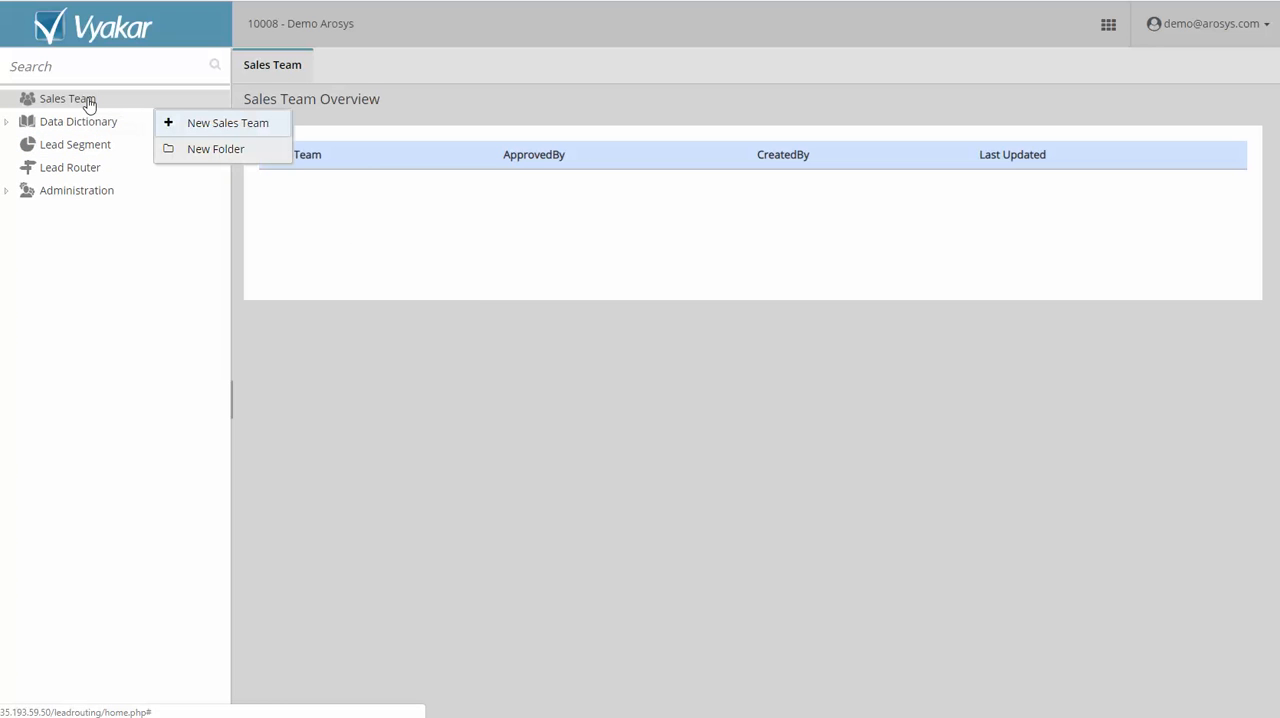
left_click(255, 123)
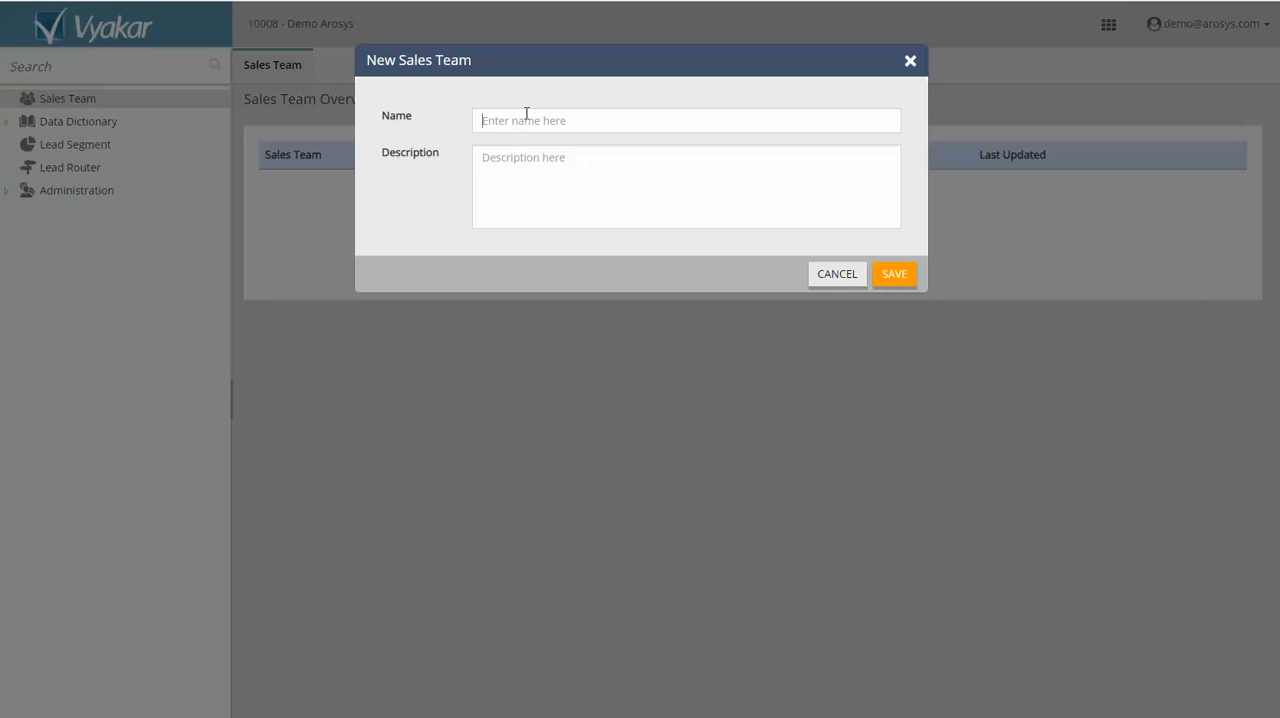
type("SDR Team")
left_click(895, 272)
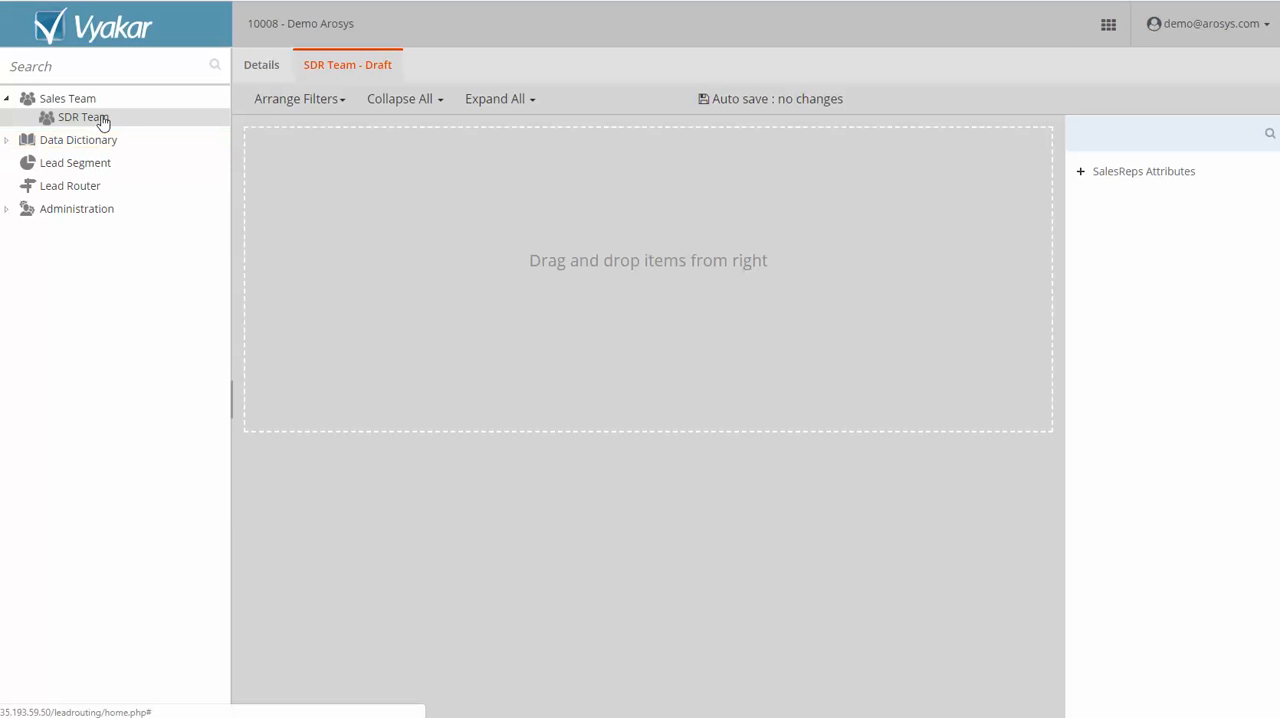
right_click(102, 120)
left_click(509, 233)
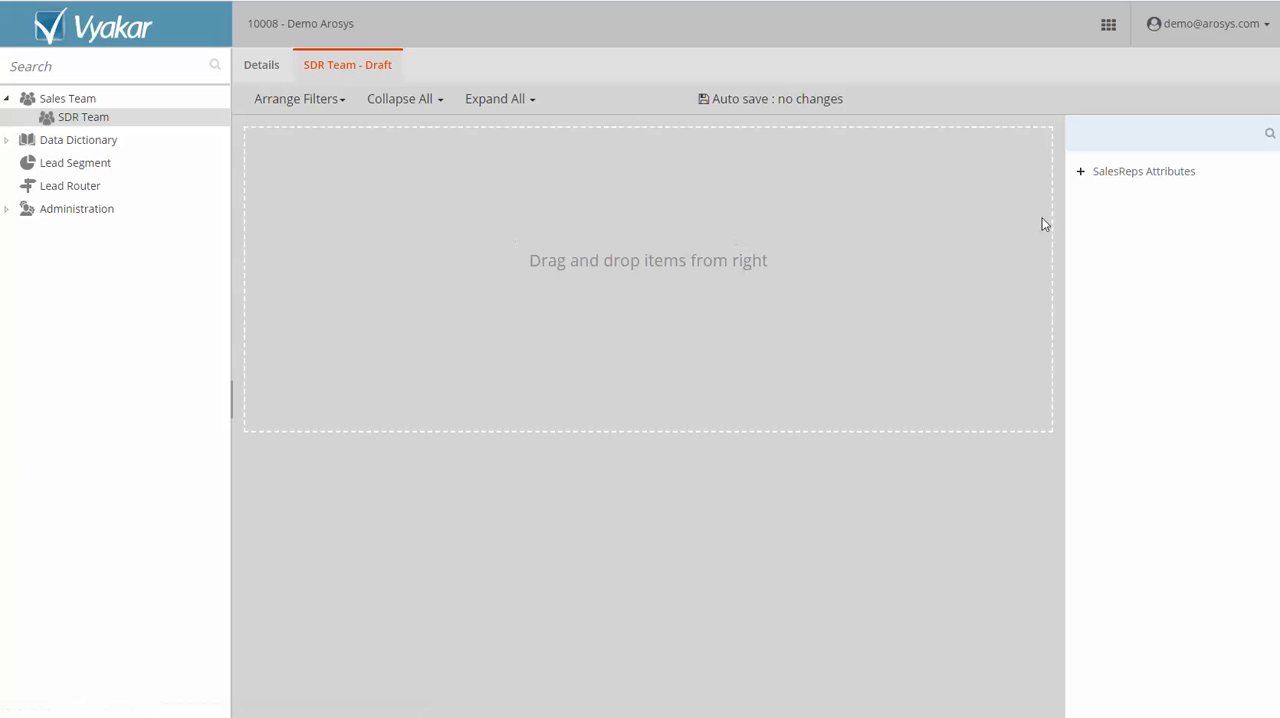
Add a Full Name filter from the SalesReps attributes to the SDR Team draft with the operator "in".
left_click(1081, 172)
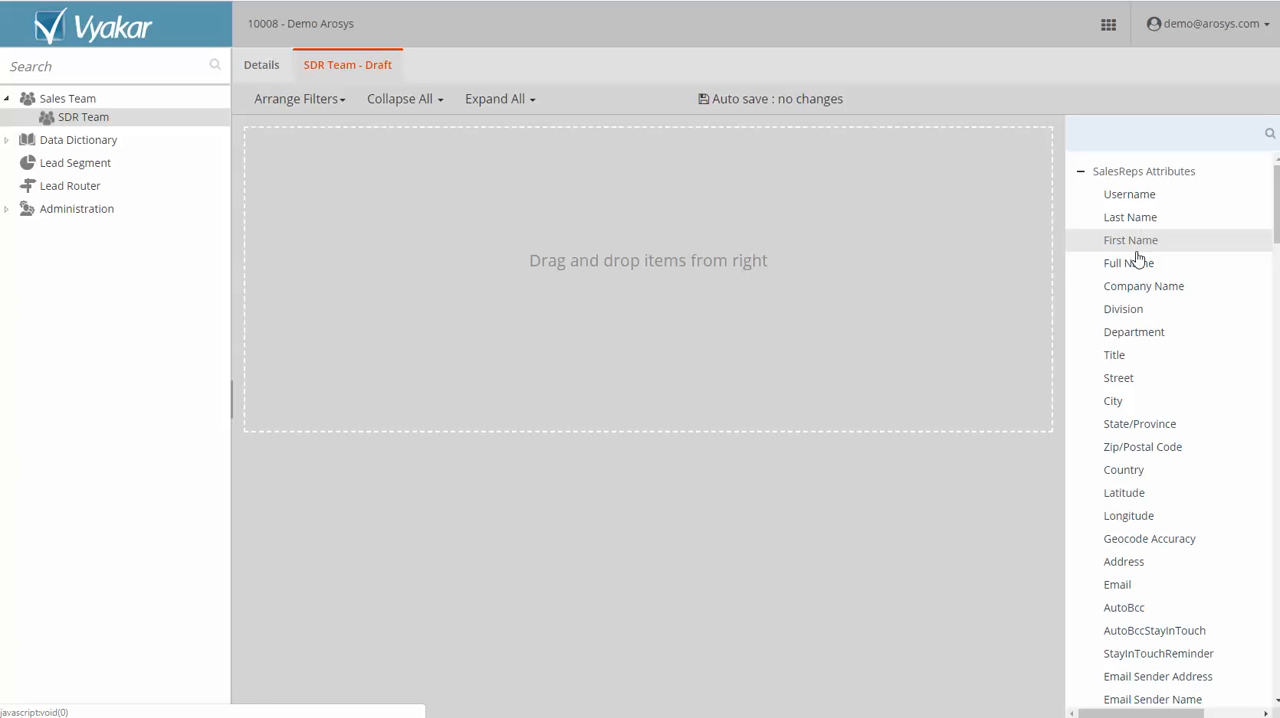
left_click_drag(1134, 265, 660, 228)
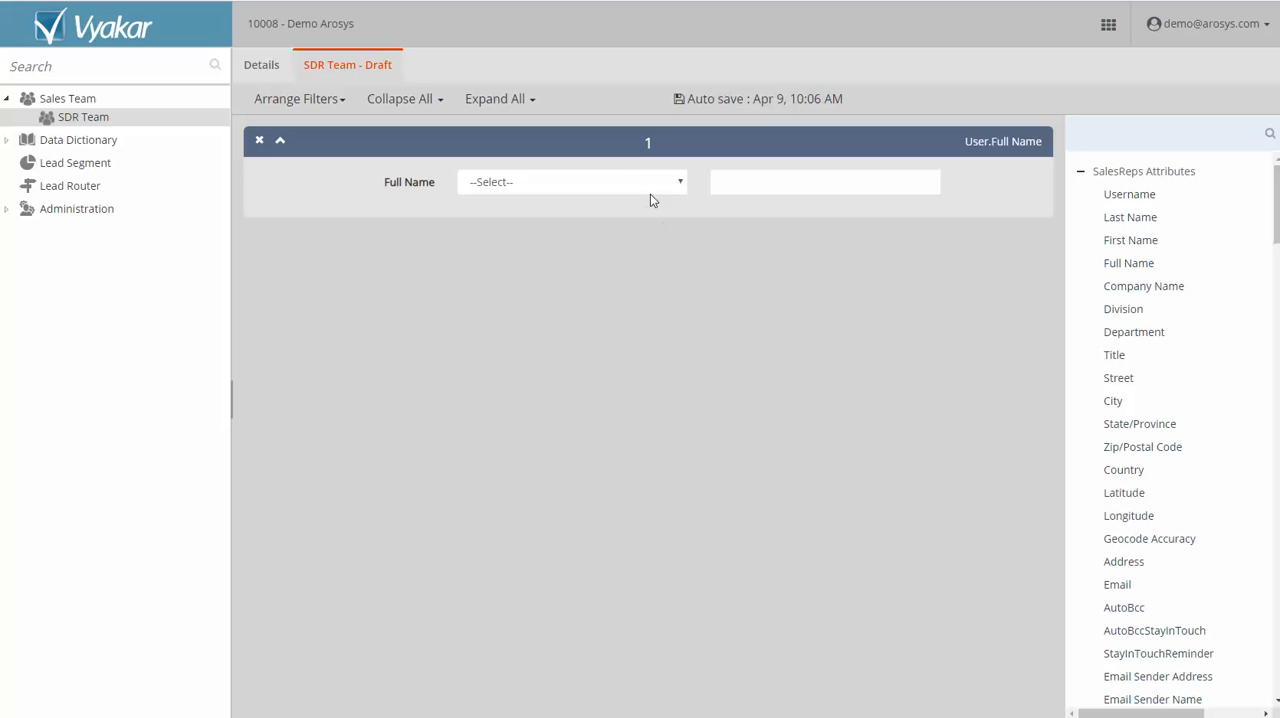
left_click(651, 186)
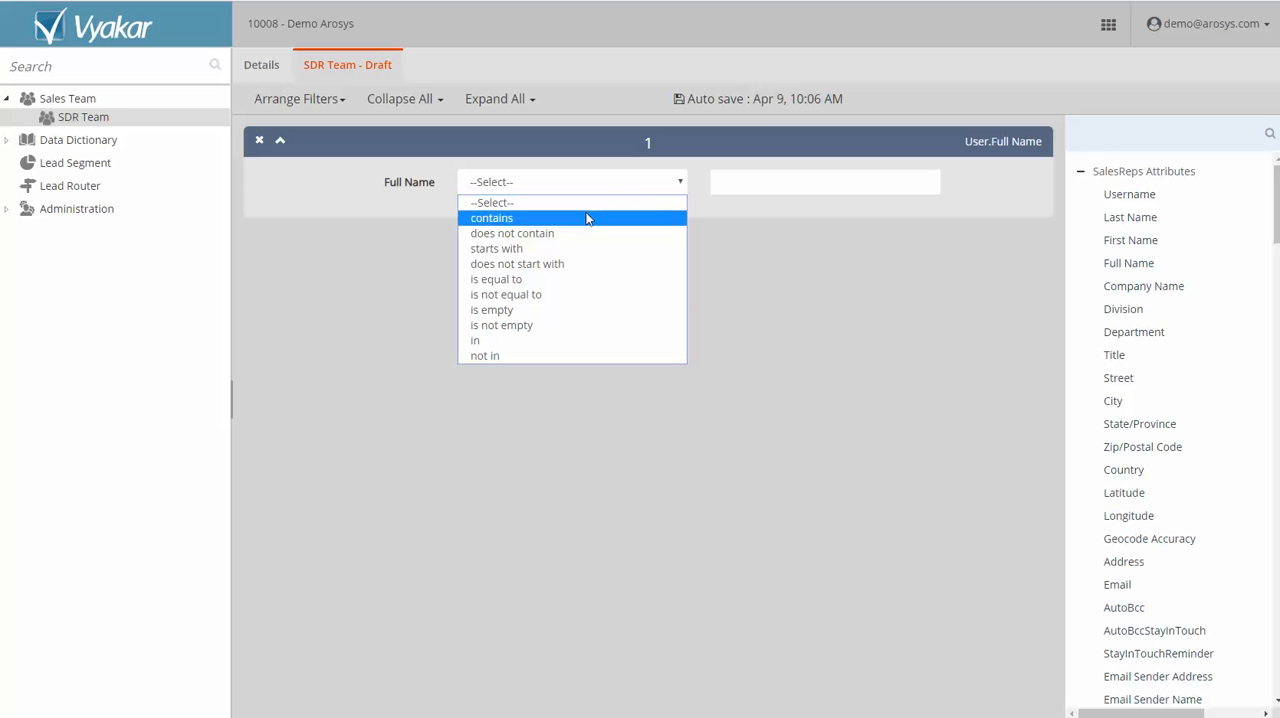
left_click(526, 343)
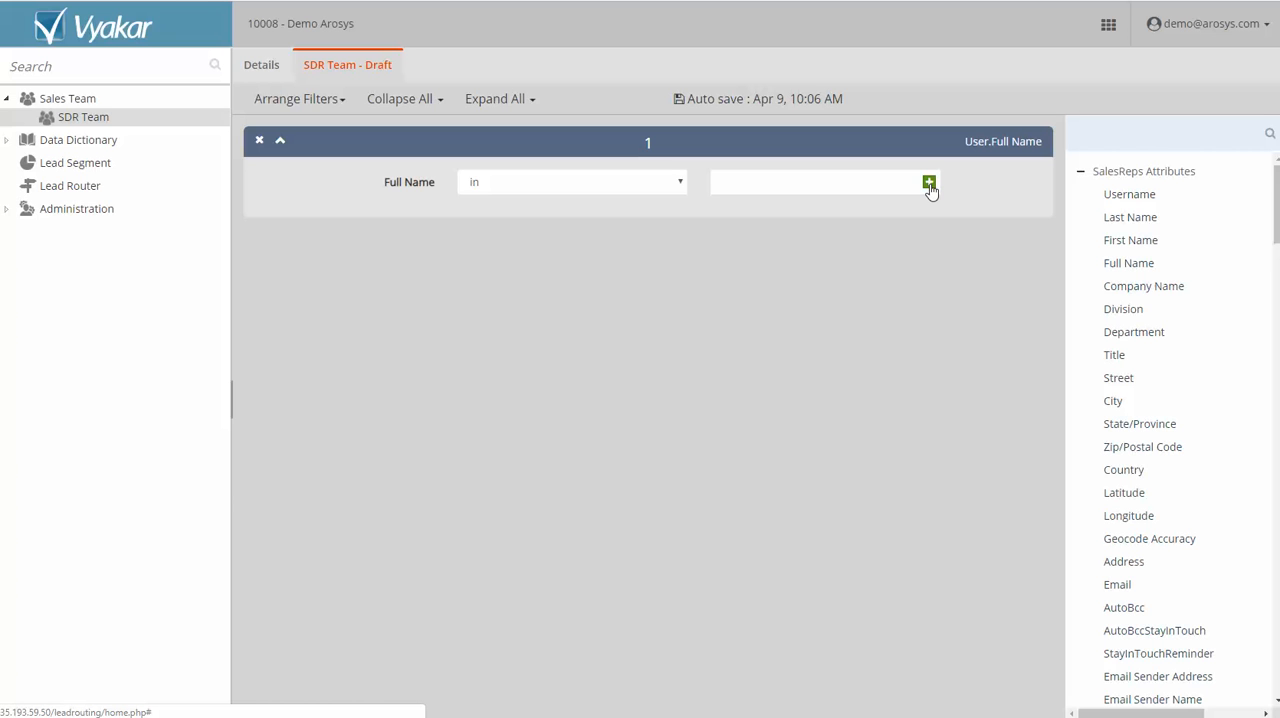
Fill the Full Name filter with the listed entries from Demo through Security User and approve the SDR Team.
left_click(929, 184)
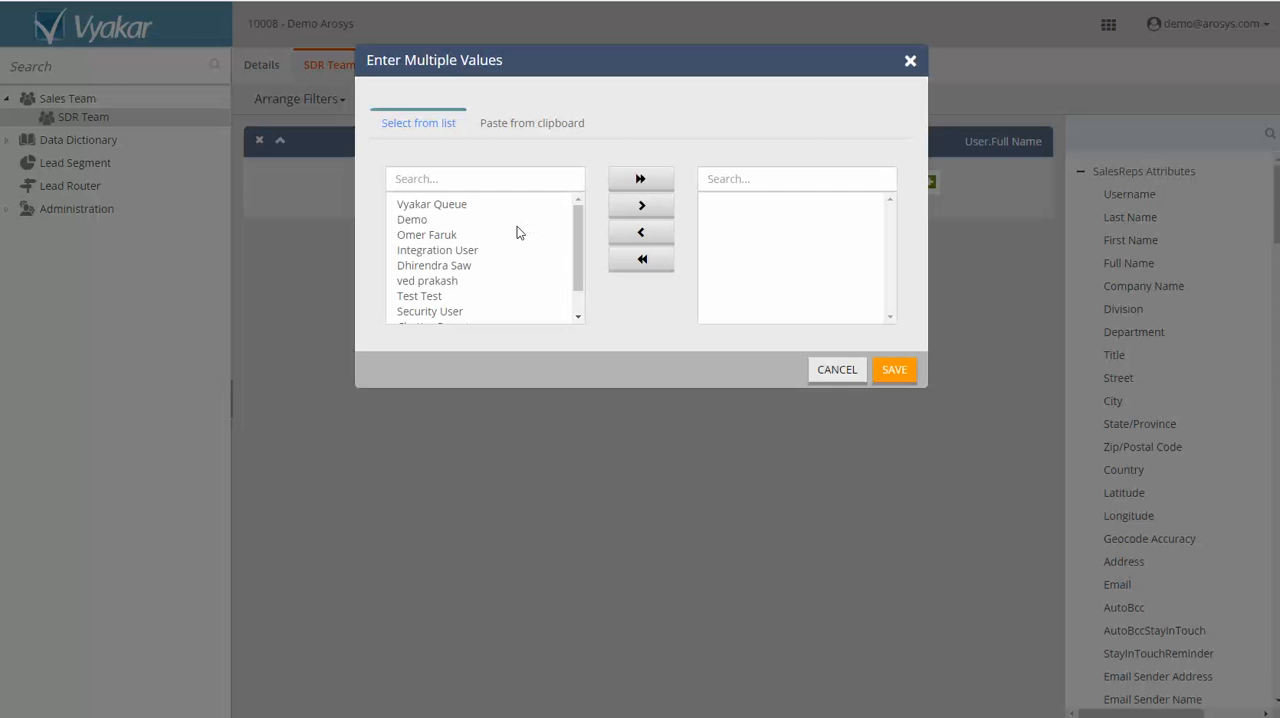
left_click(450, 221)
left_click(447, 309, "shift")
left_click(642, 205)
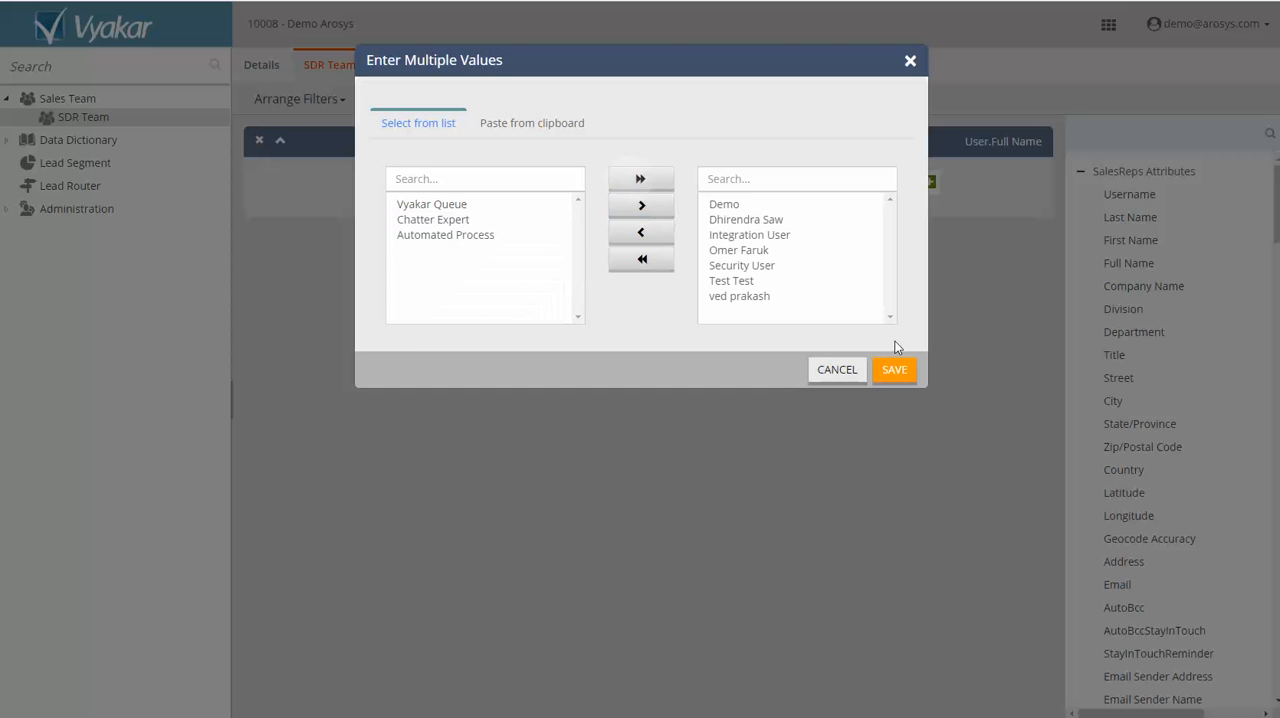
left_click(895, 370)
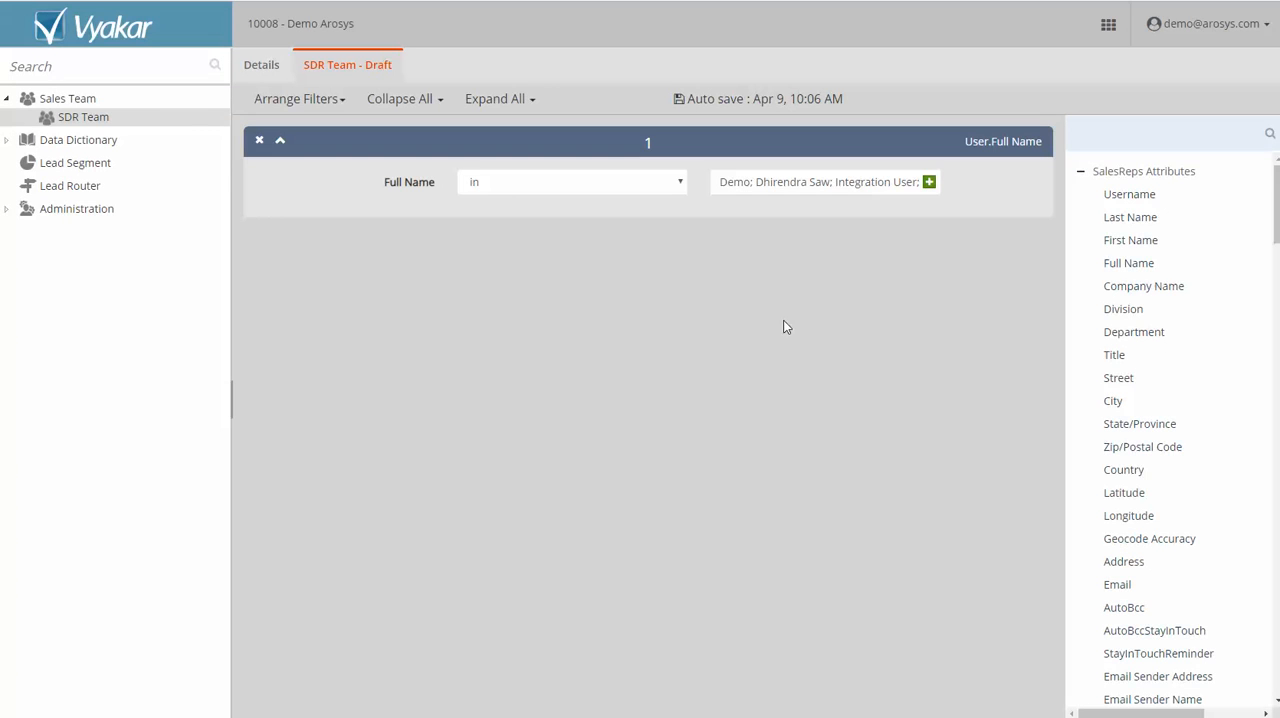
right_click(108, 118)
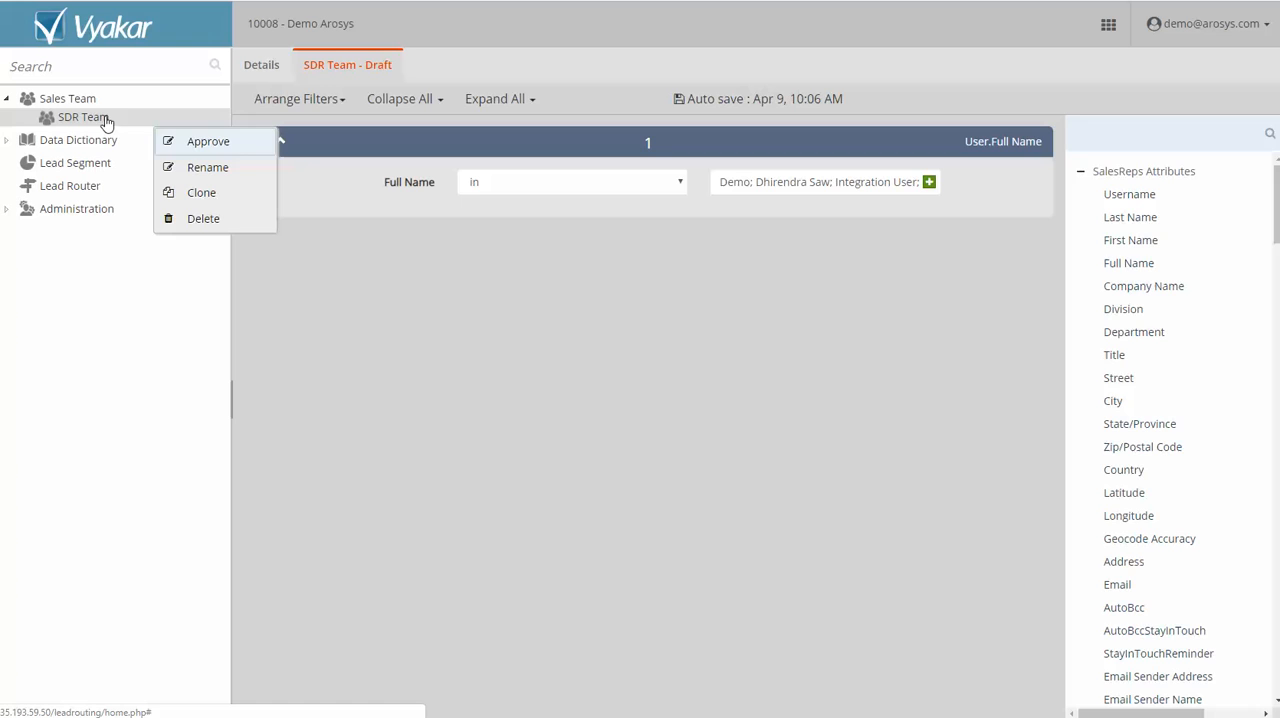
left_click(195, 141)
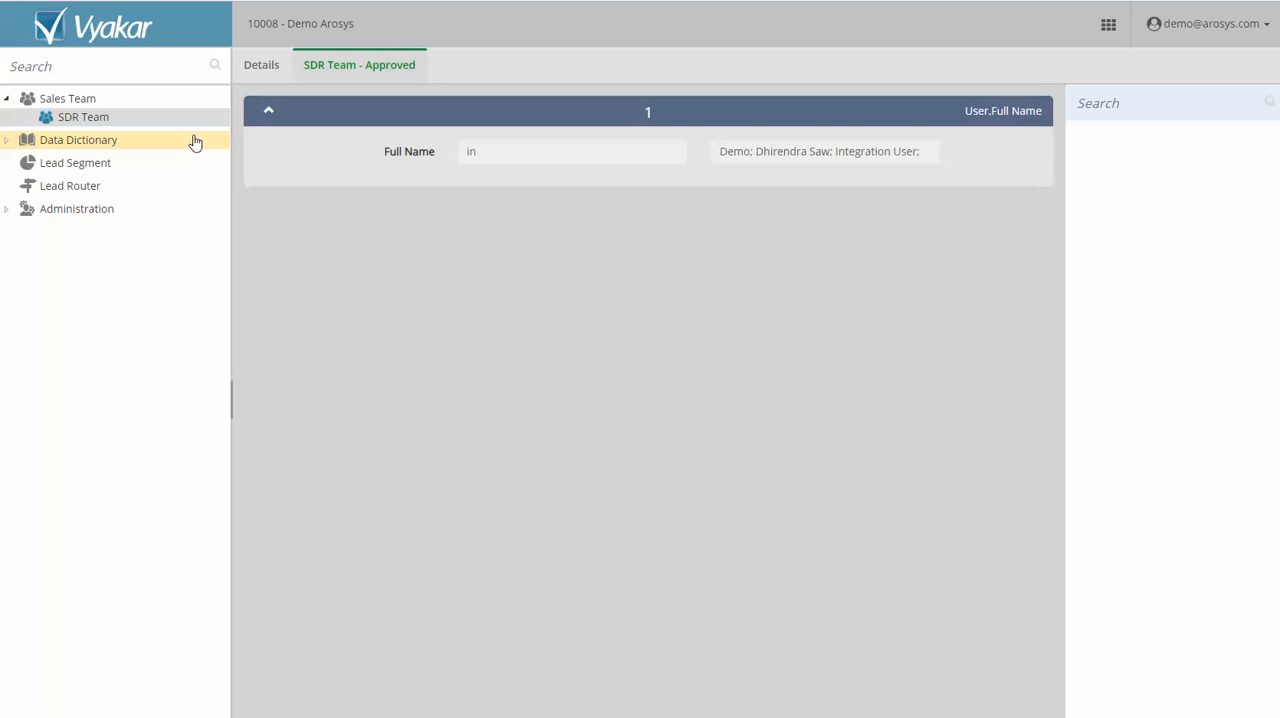
Create a new account status named "Account with Open Opp" in the Data Dictionary.
left_click(5, 140)
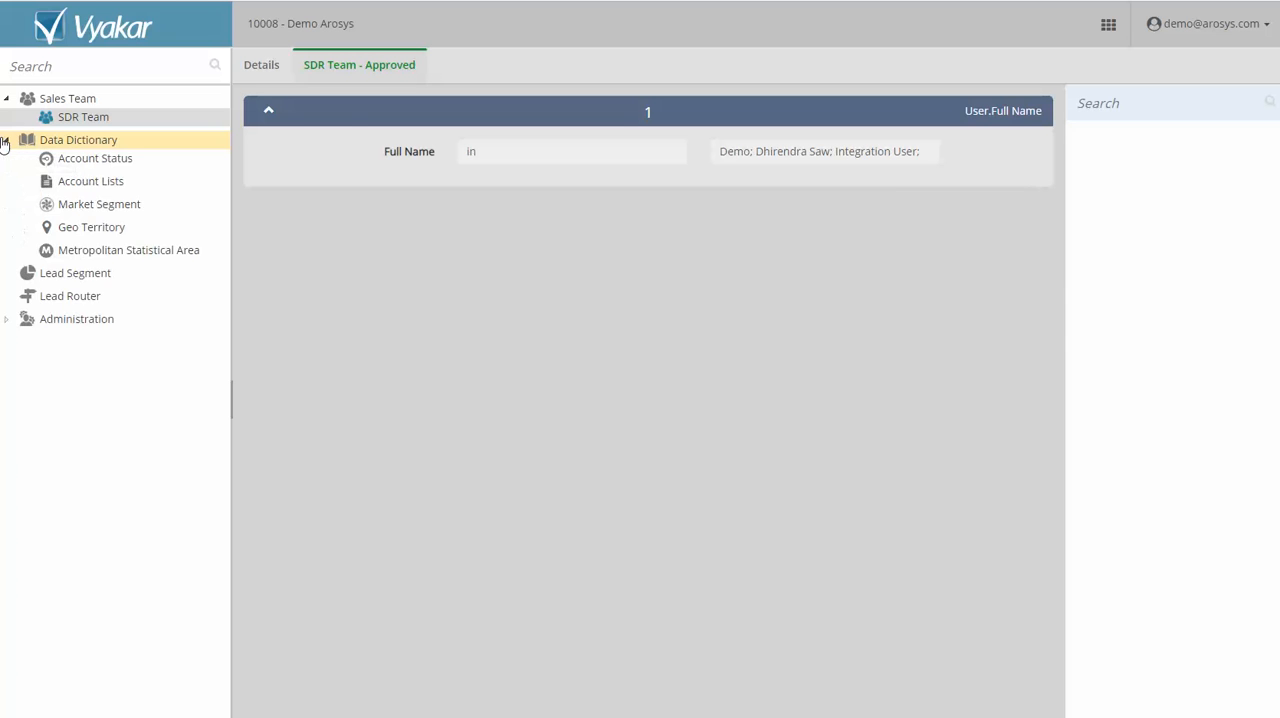
left_click(106, 162)
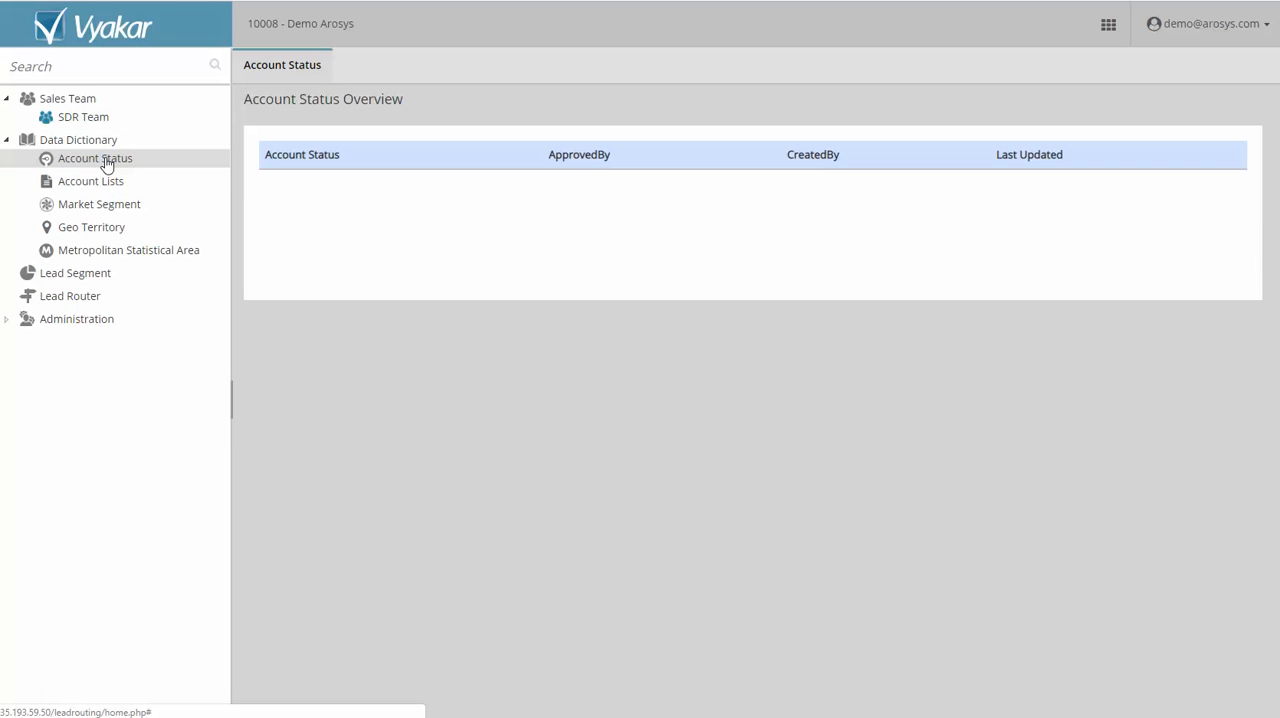
right_click(106, 162)
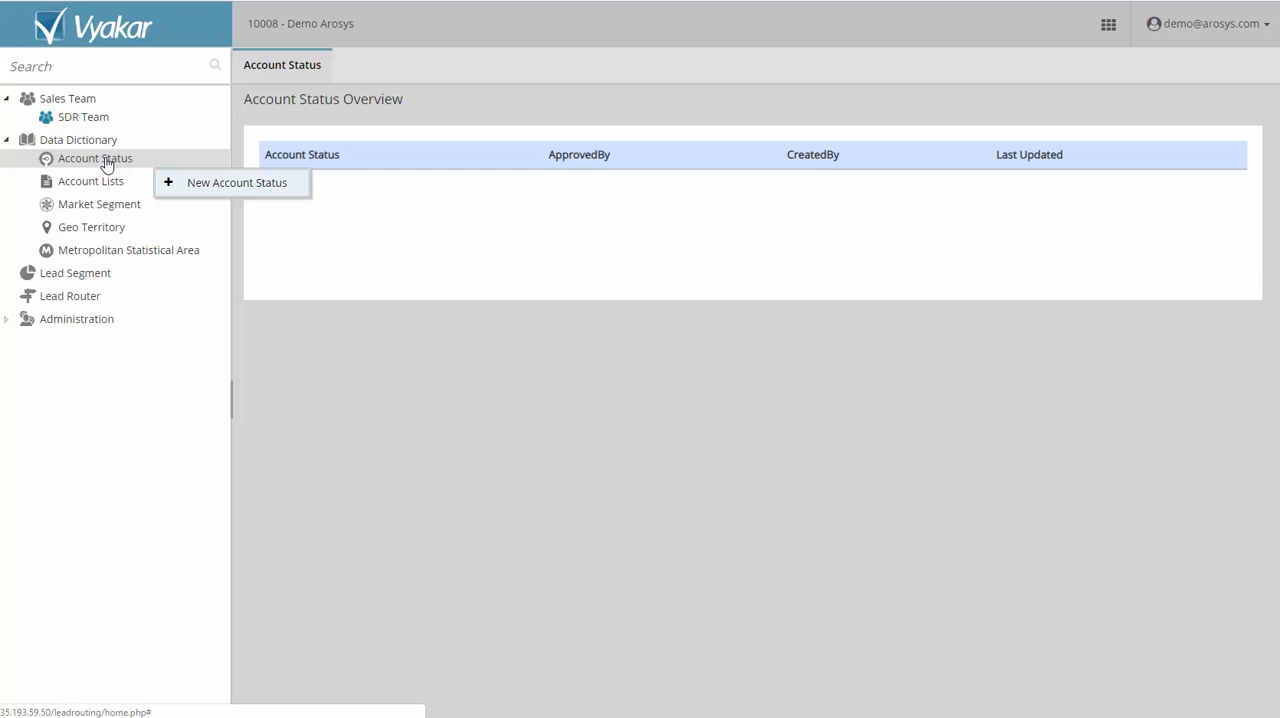
left_click(238, 179)
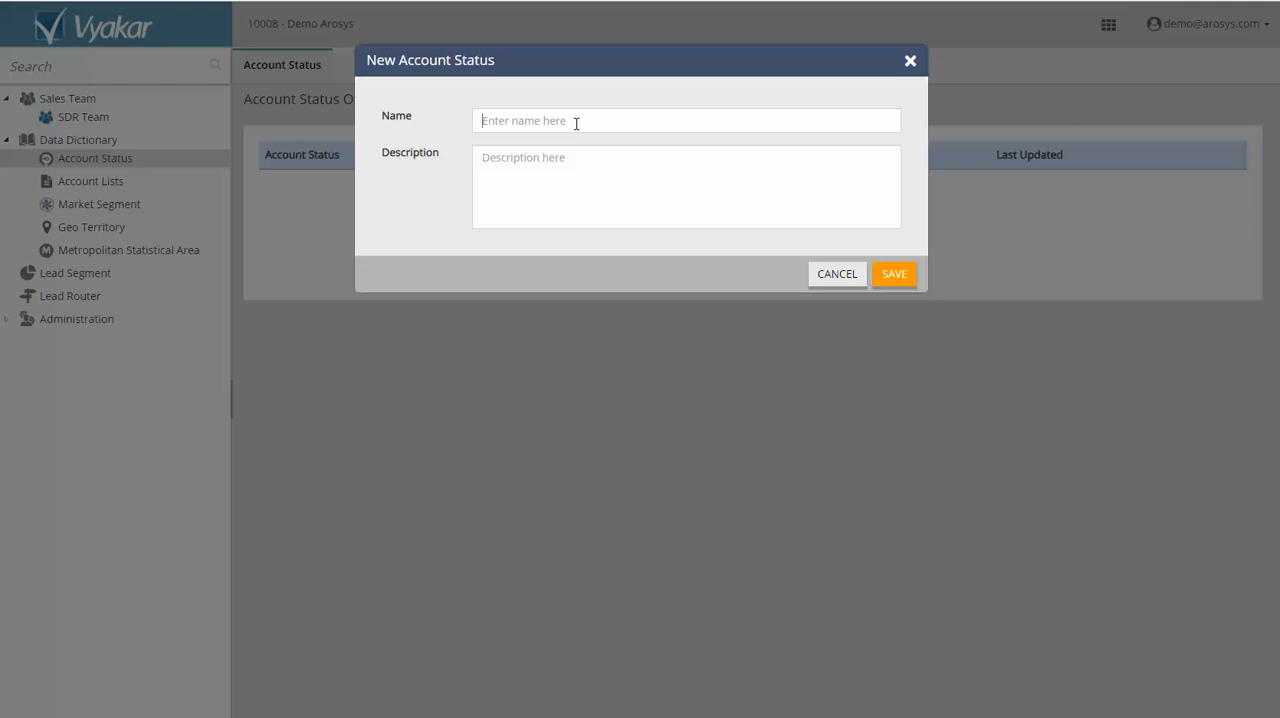
type("Account with Open Opp")
left_click(903, 277)
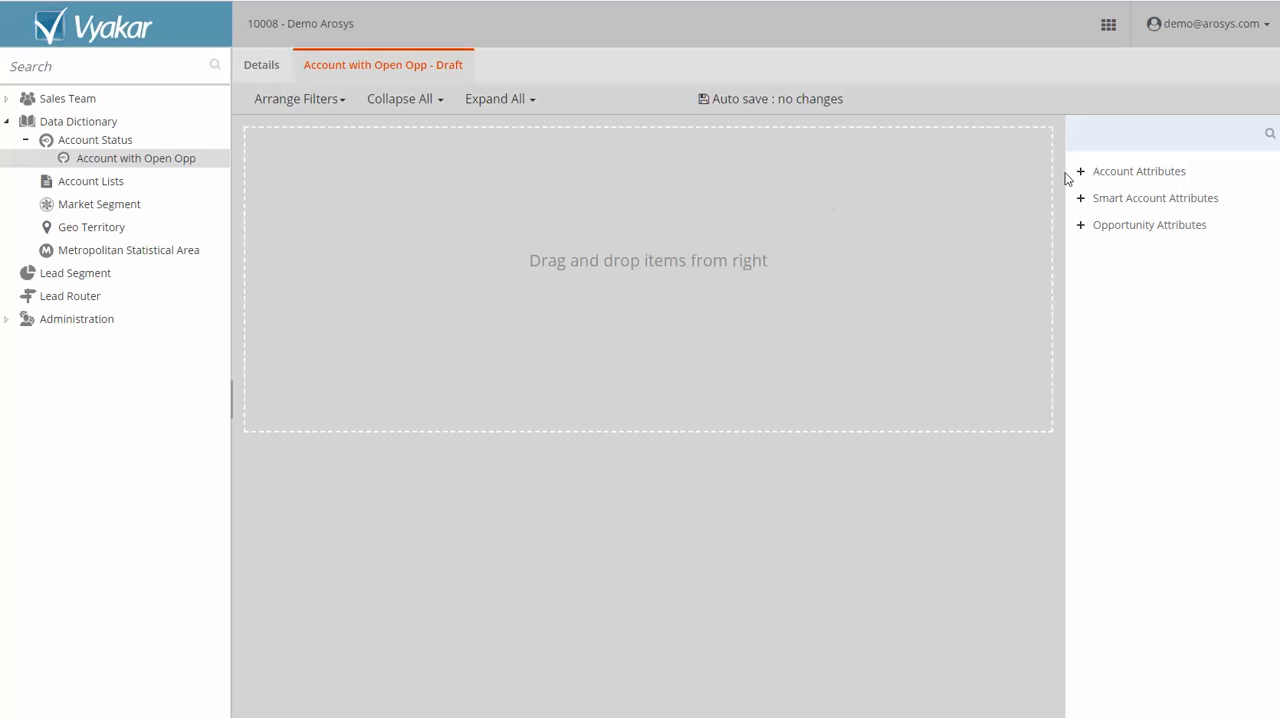
Add an Opportunity Stage filter to the account status with the operator "in" and the value Prospecting.
left_click(1081, 228)
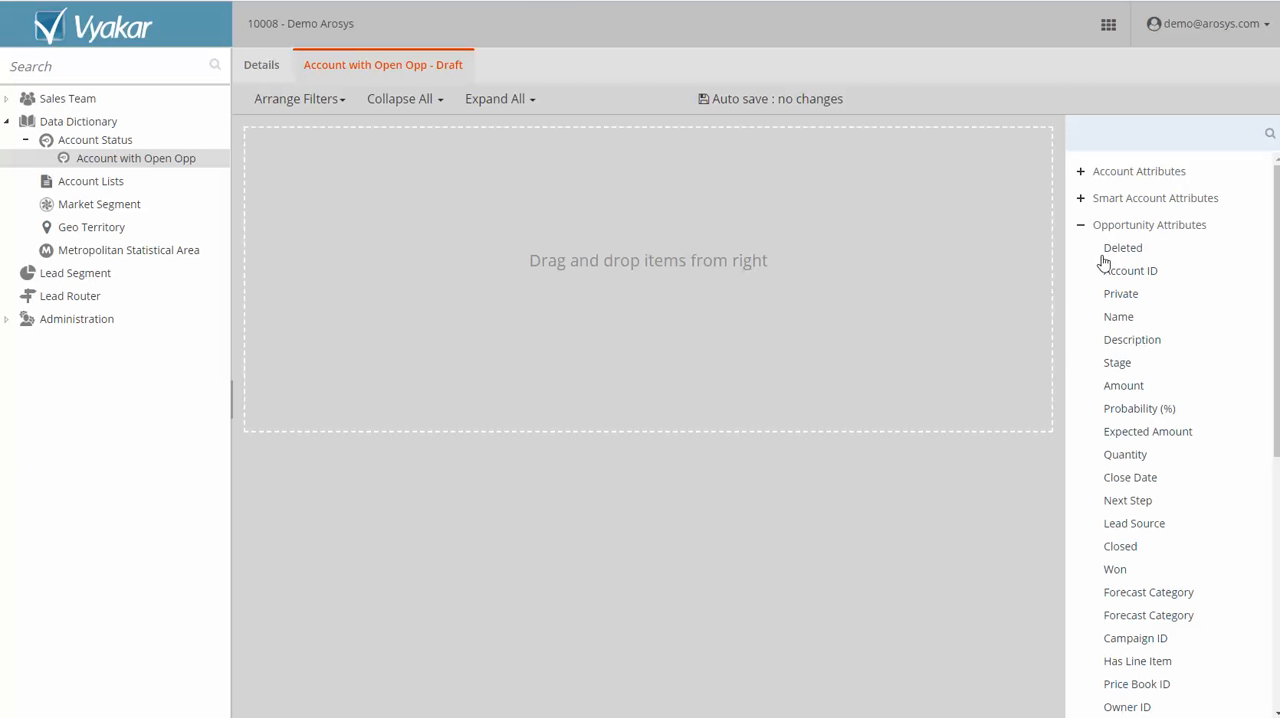
left_click_drag(1120, 363, 670, 232)
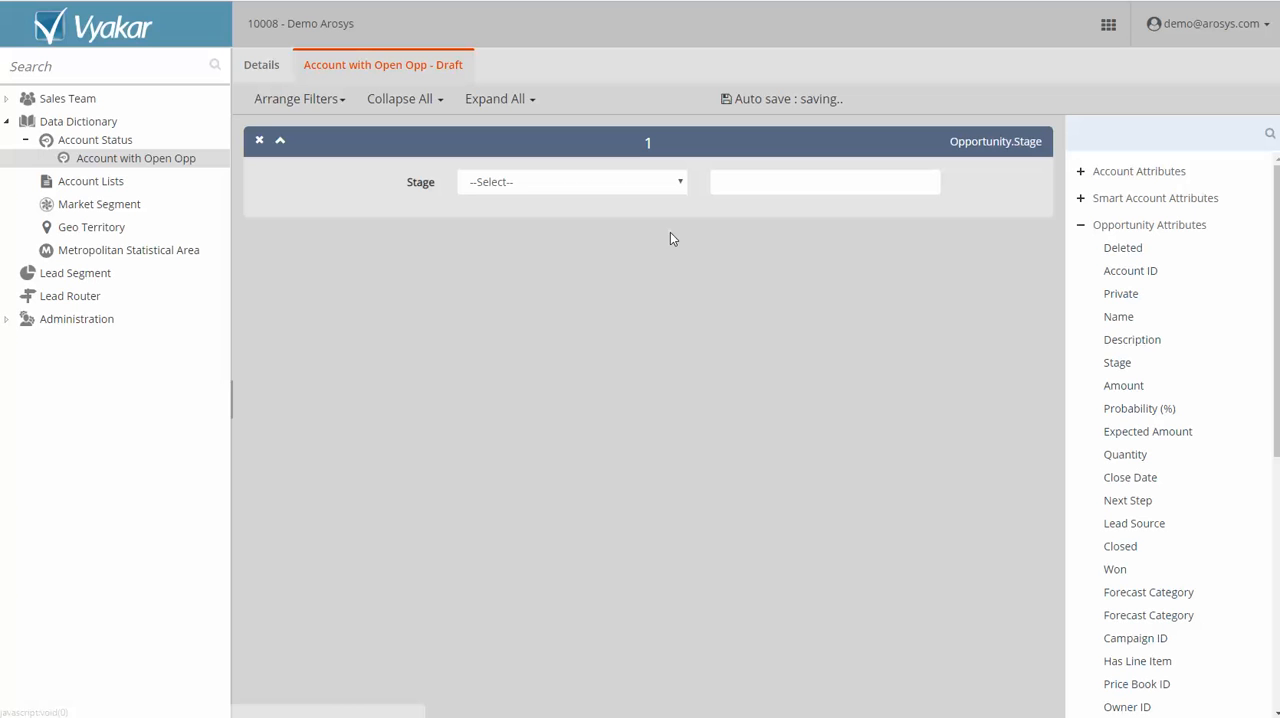
left_click(626, 180)
left_click(555, 341)
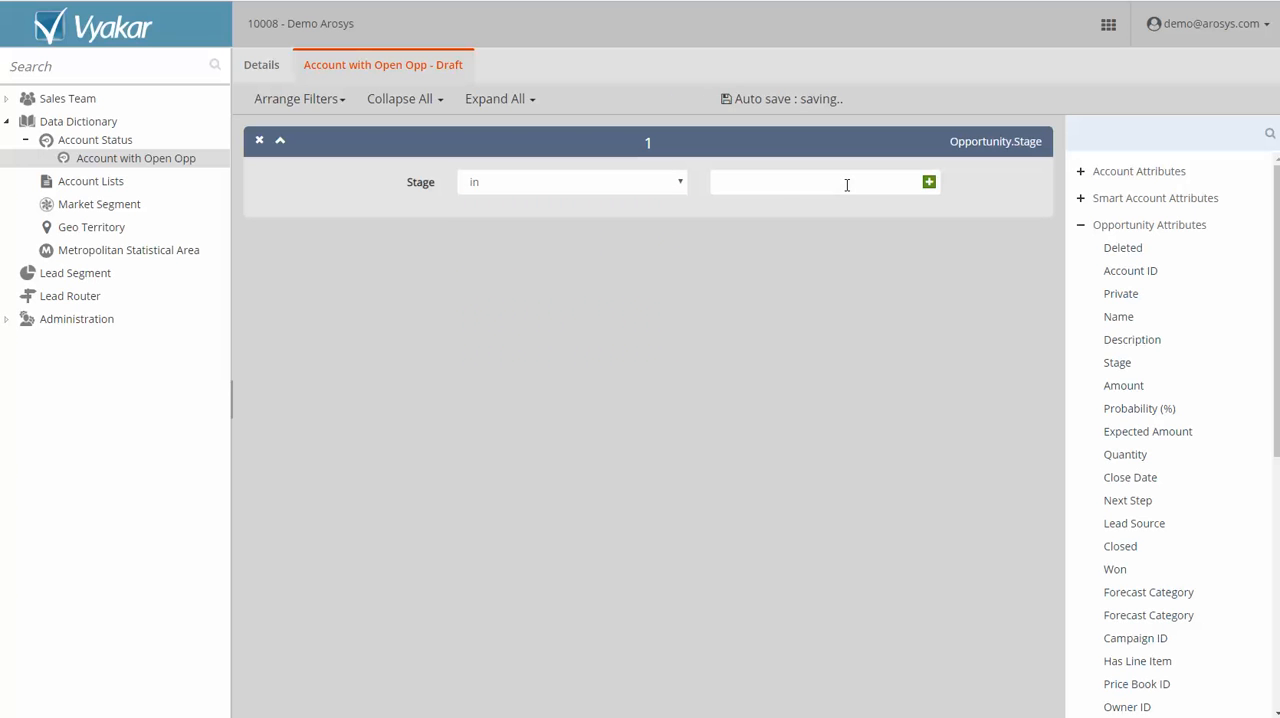
left_click(928, 182)
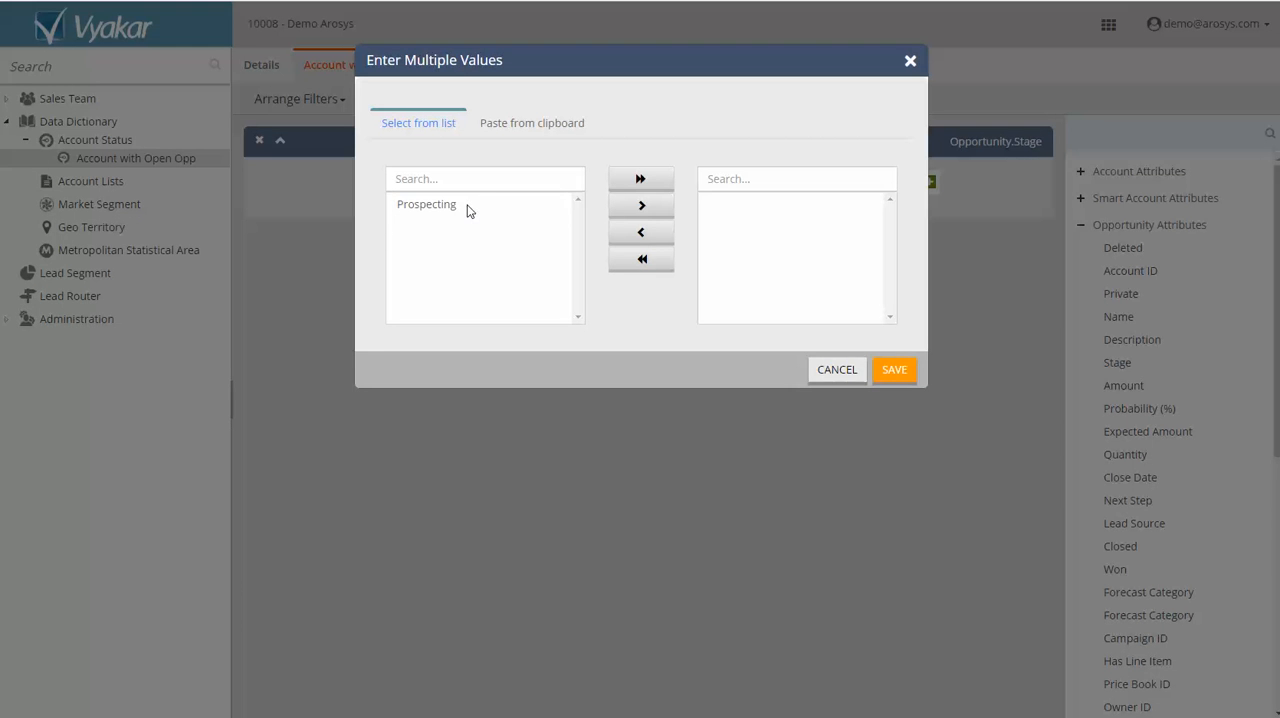
double_click(468, 207)
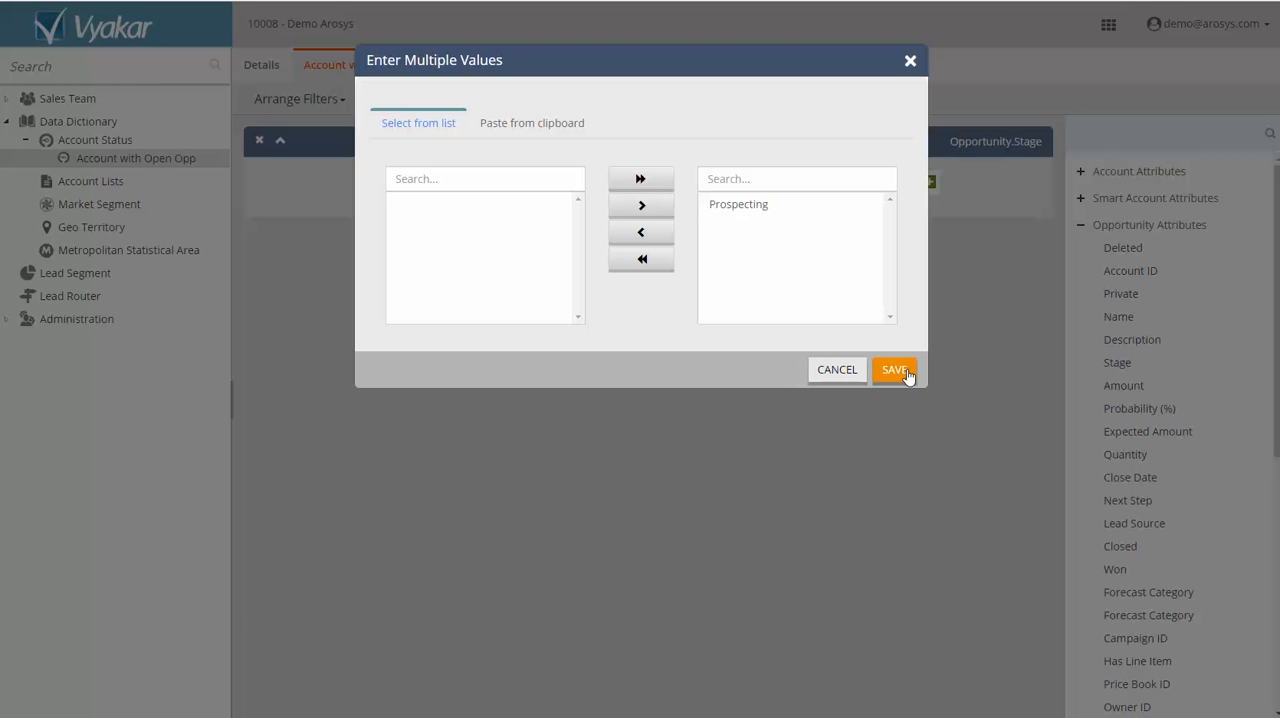
left_click(899, 370)
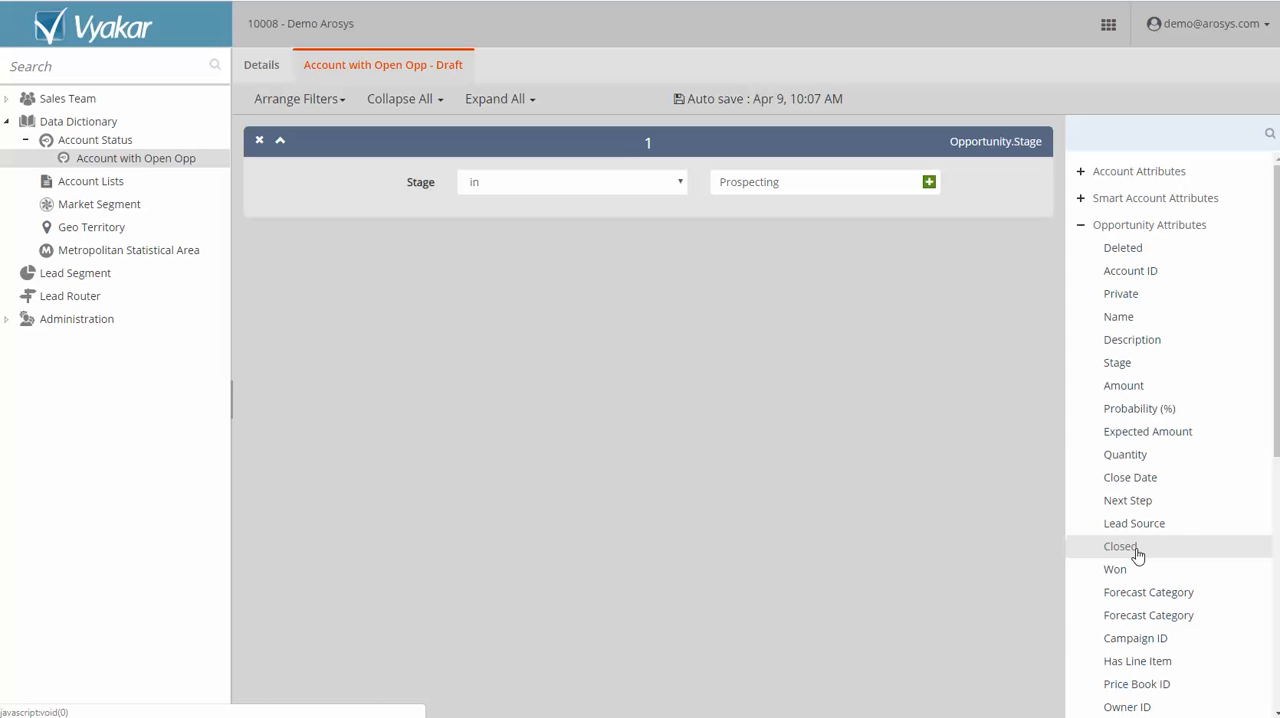
Add an Opportunity Closed filter to the account status, set to "is" False.
left_click_drag(1137, 553, 638, 318)
left_click(601, 290)
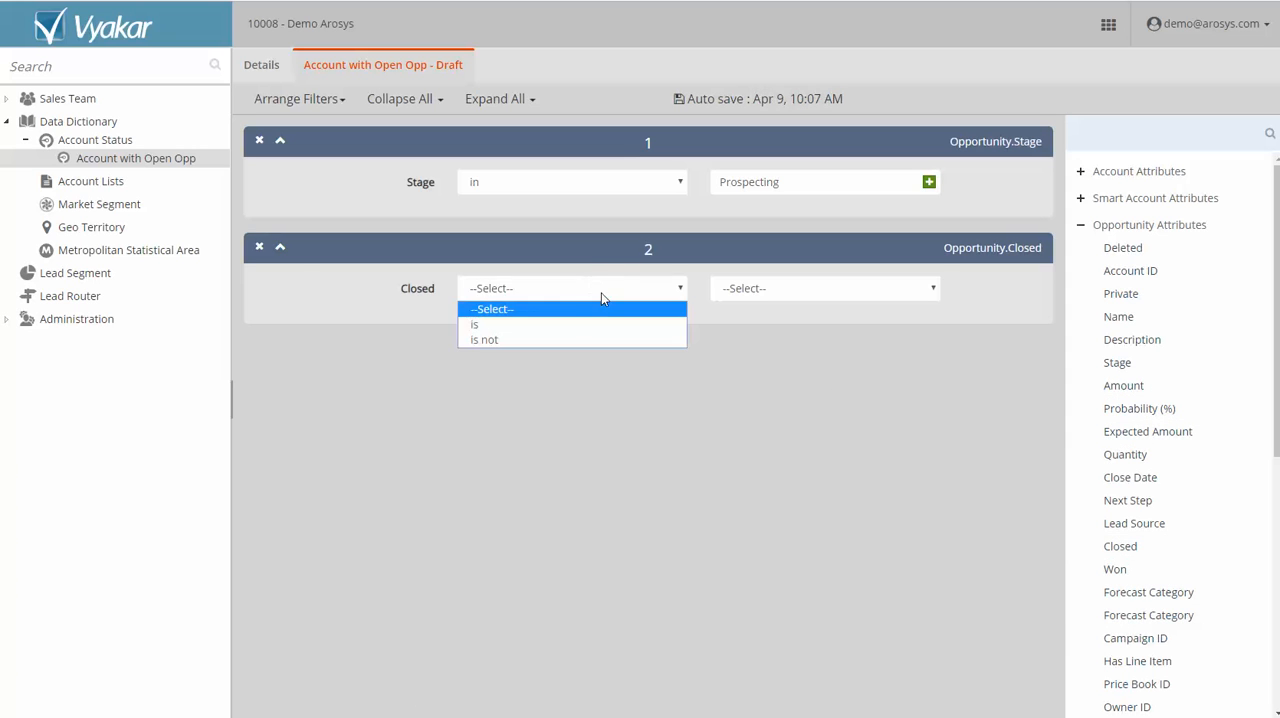
left_click(572, 324)
left_click(834, 288)
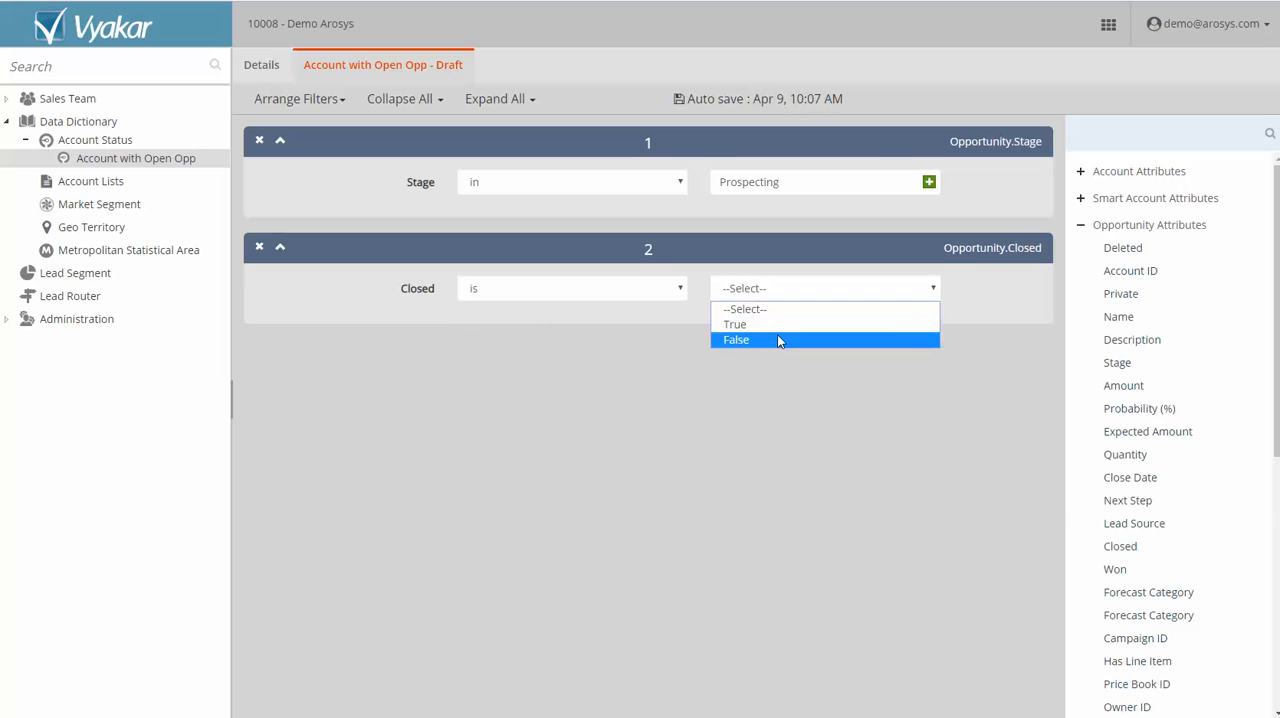
left_click(777, 340)
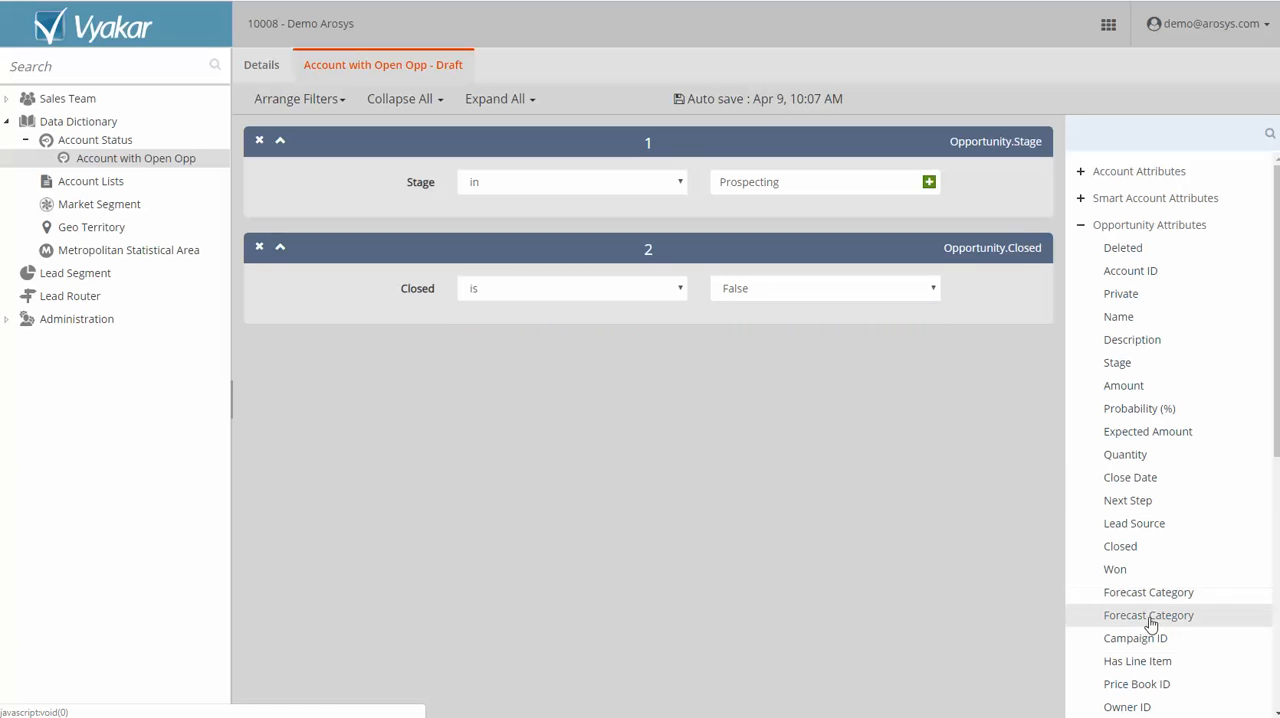
Add an Opportunity Close Date filter set to In Future (days) with 180, and approve the account status.
left_click_drag(1141, 479, 632, 398)
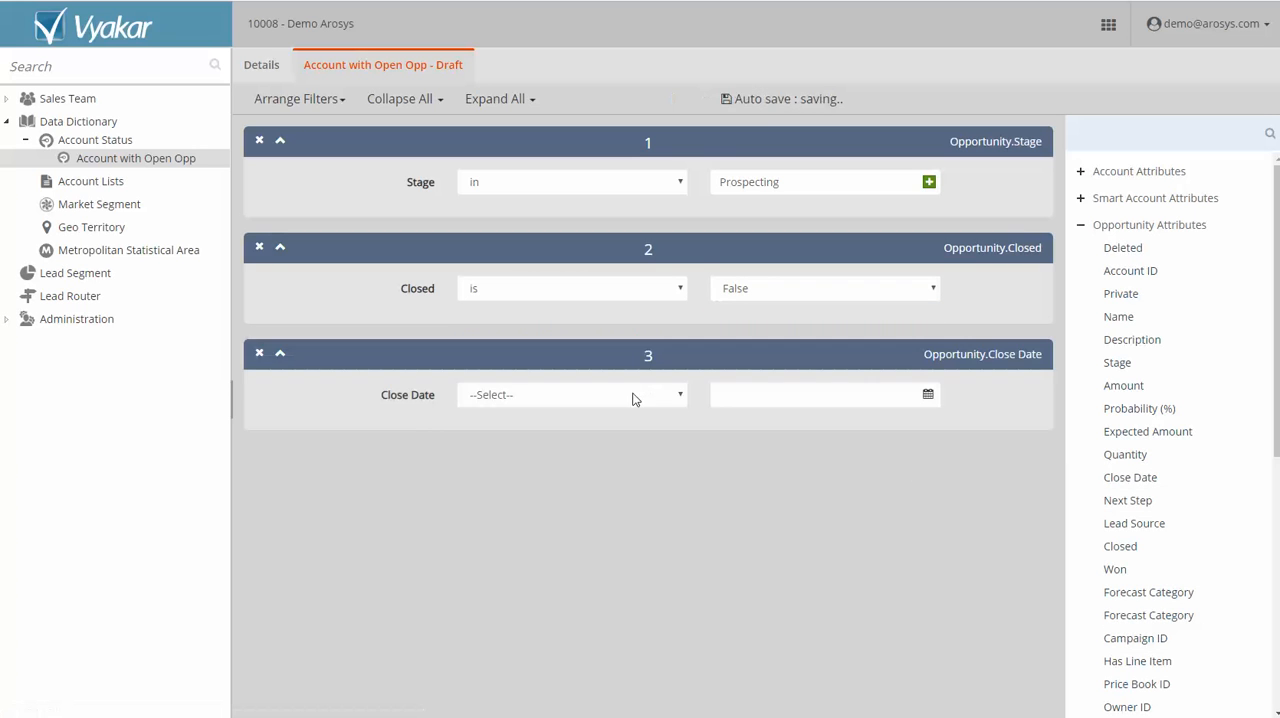
left_click(632, 398)
left_click(568, 508)
left_click(798, 395)
type("180")
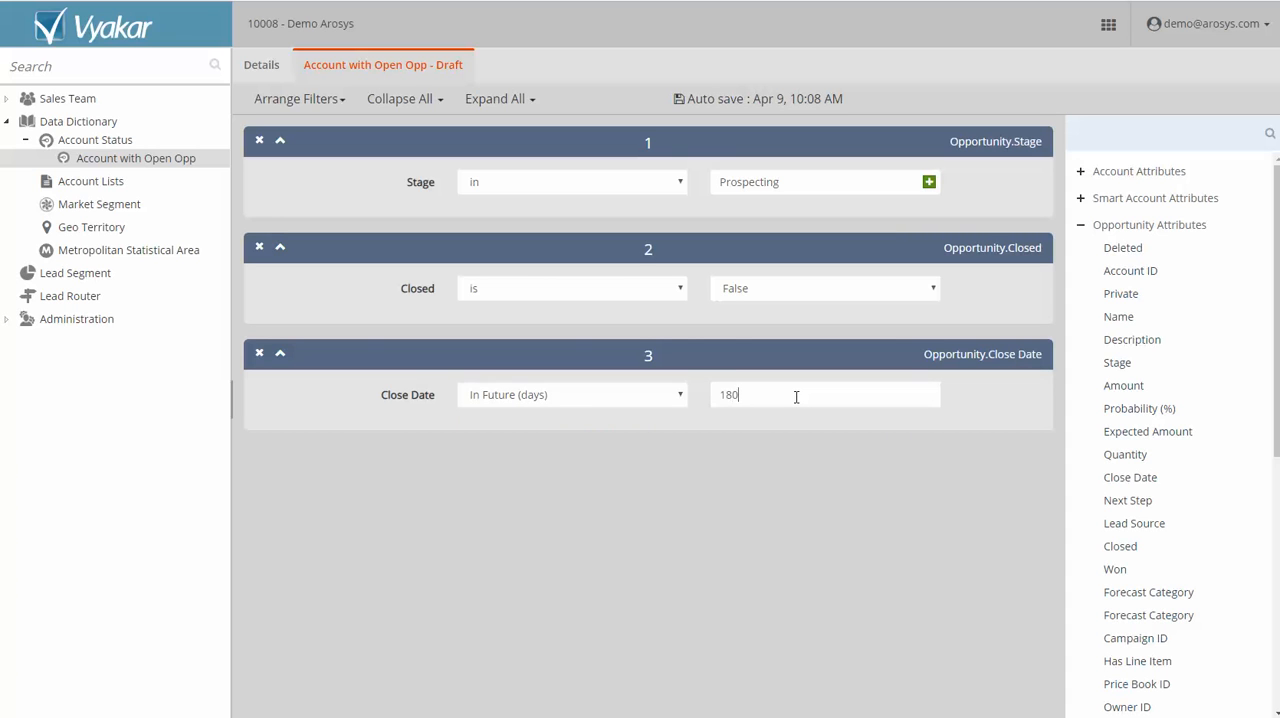
left_click(733, 524)
right_click(178, 160)
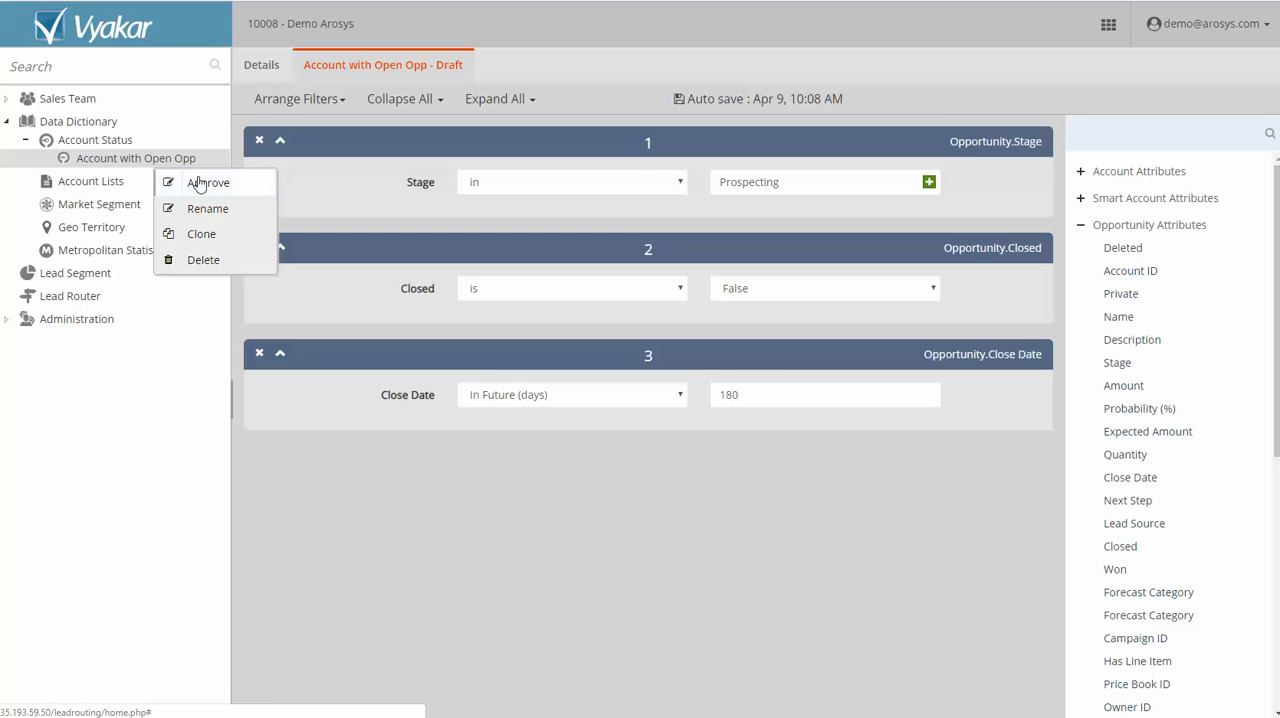
left_click(199, 183)
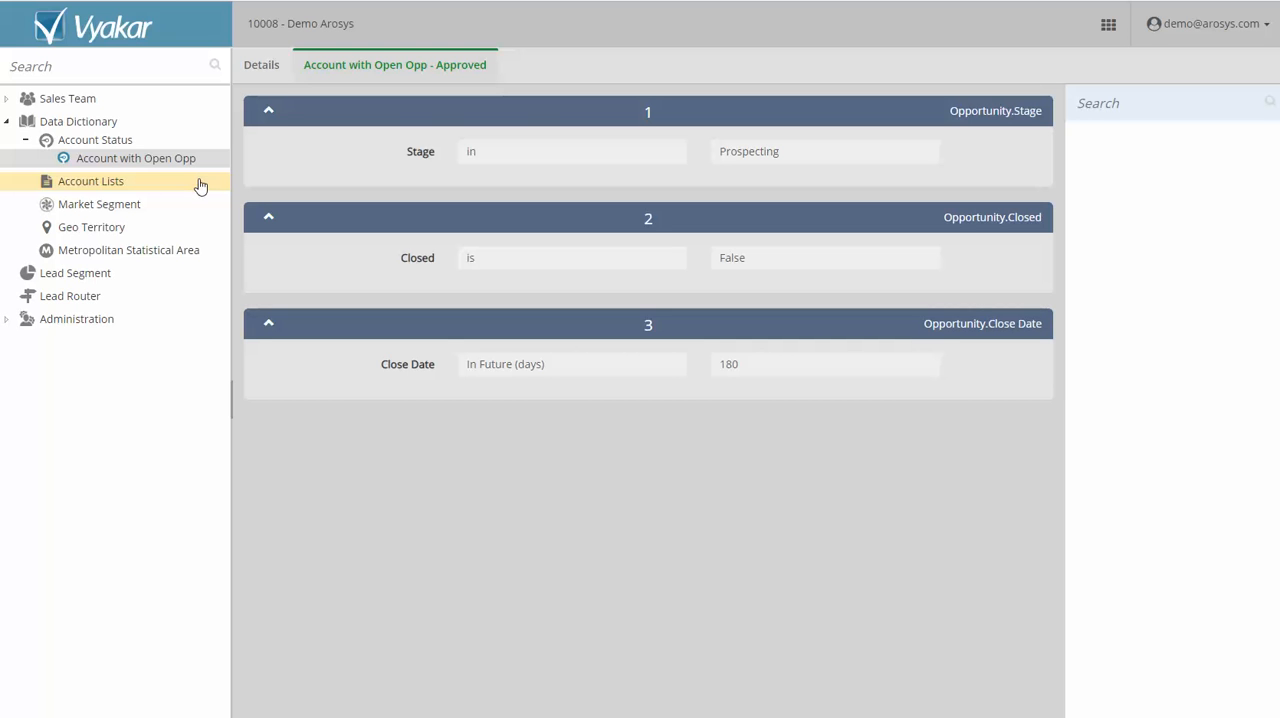
Create a new market segment named "Leads with Account in CRM".
left_click(121, 207)
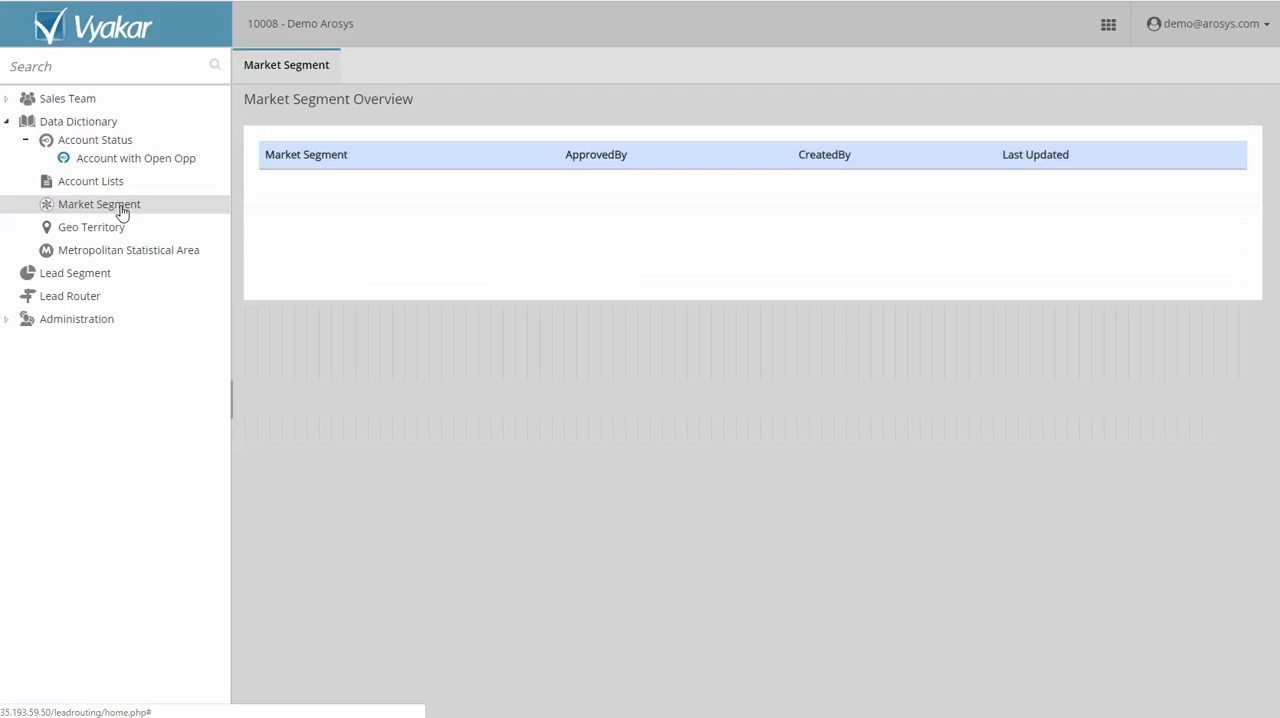
right_click(118, 209)
left_click(270, 232)
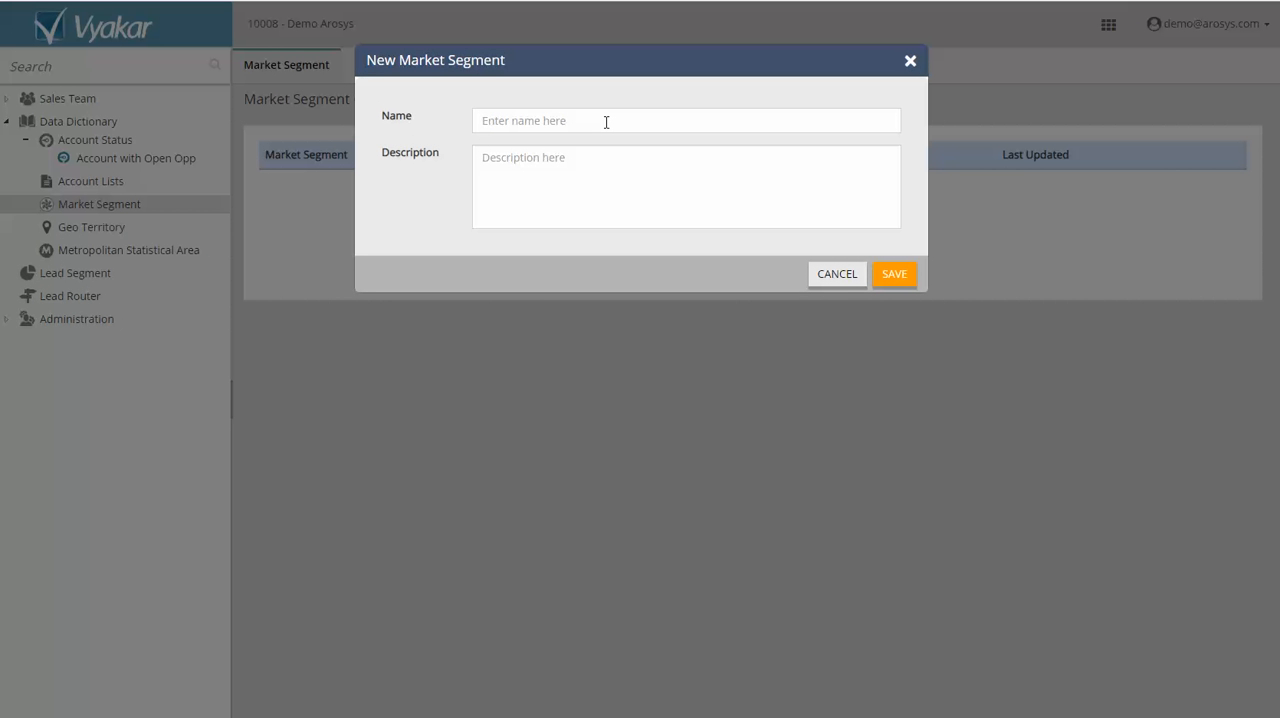
type("Leads with Account in CRM")
left_click(894, 275)
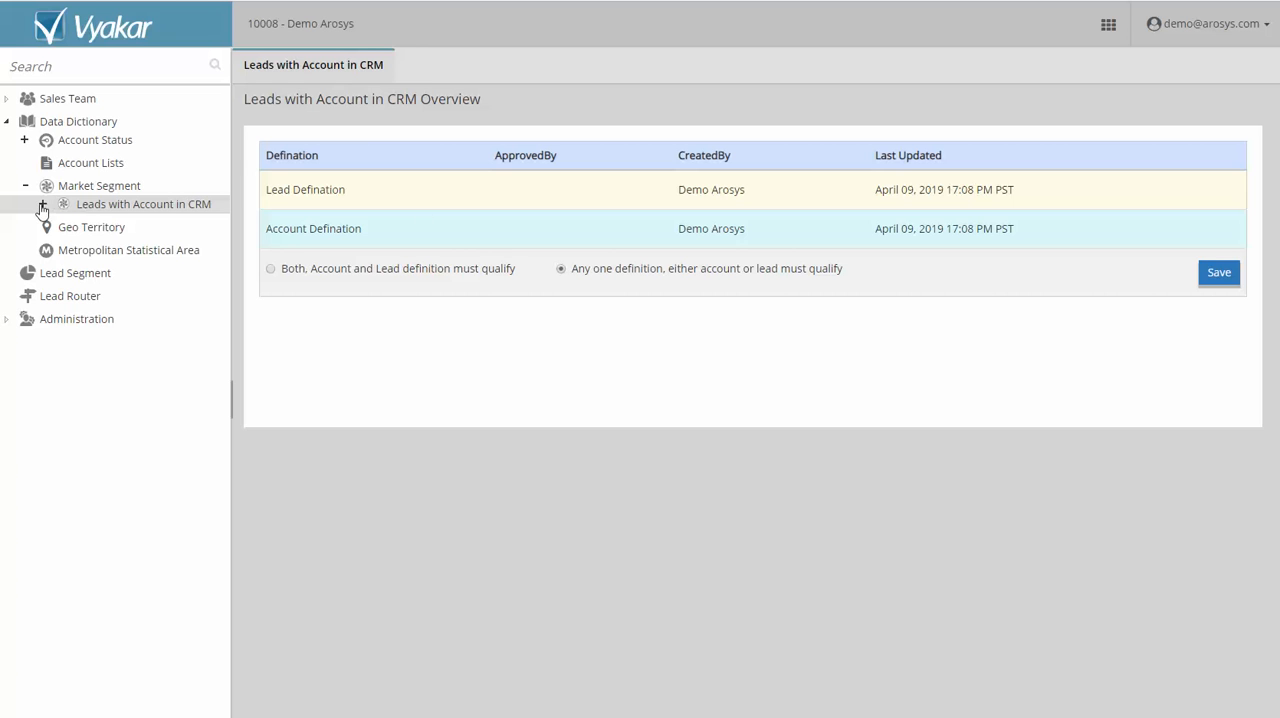
Add a Vyakar Matched Account Name filter set to "is not empty" to the market segment's lead definition, and approve the definition.
left_click(42, 204)
left_click(125, 224)
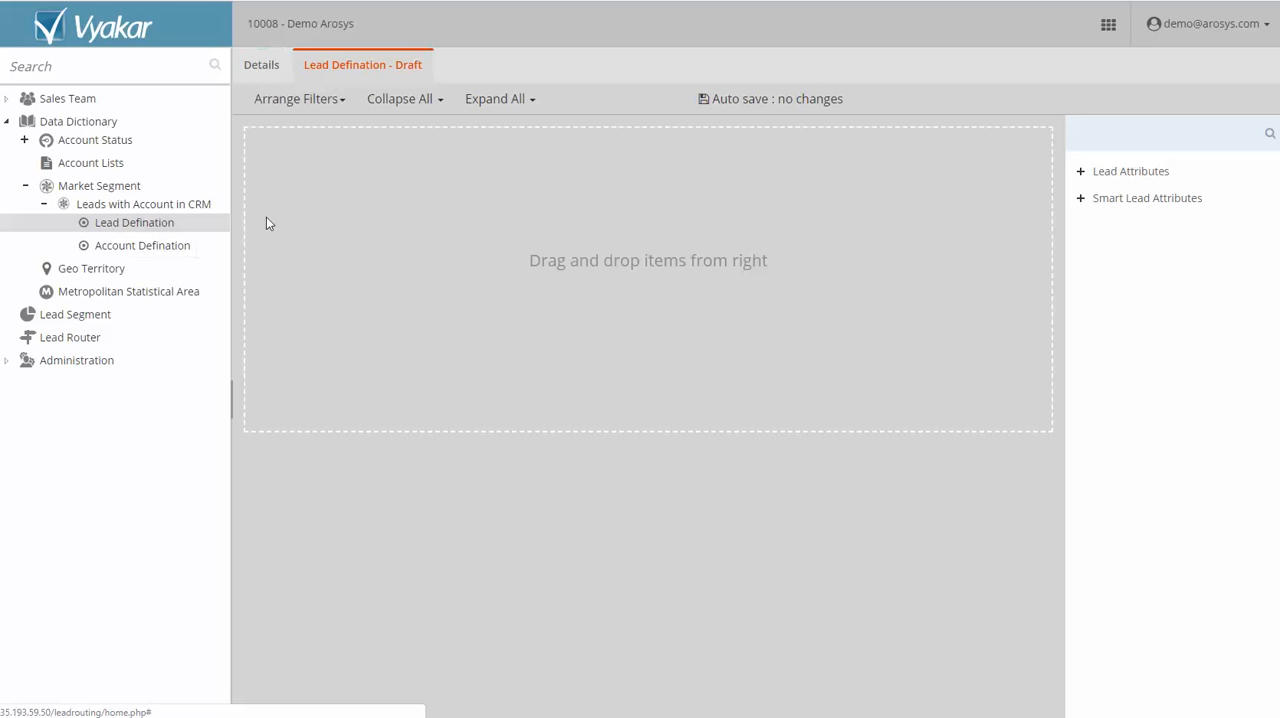
left_click(1080, 172)
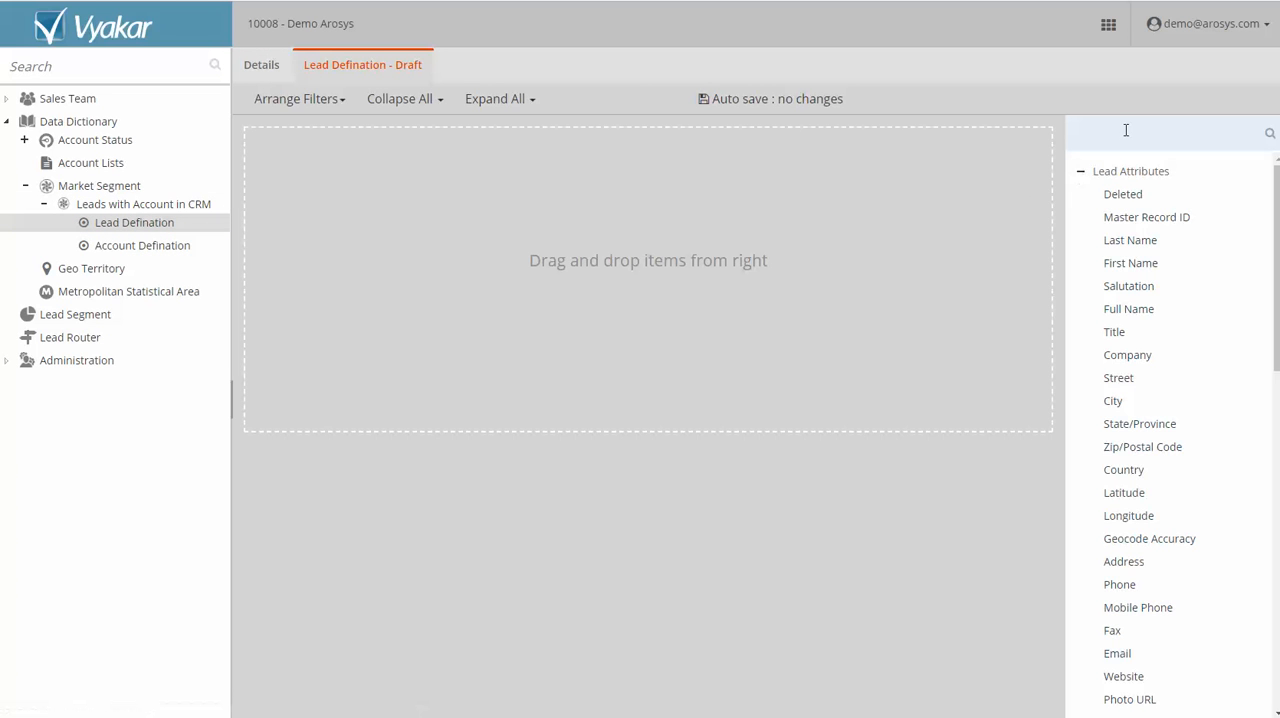
type("vyak")
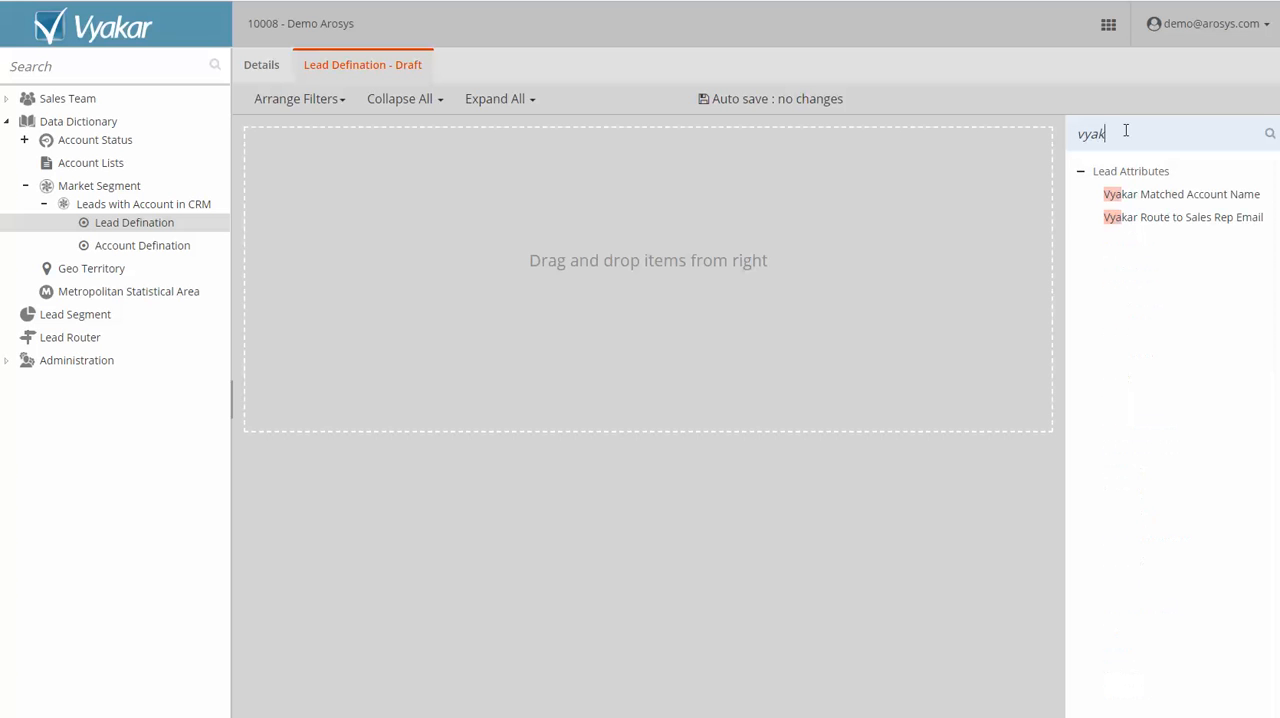
left_click_drag(1183, 197, 636, 197)
left_click(635, 189)
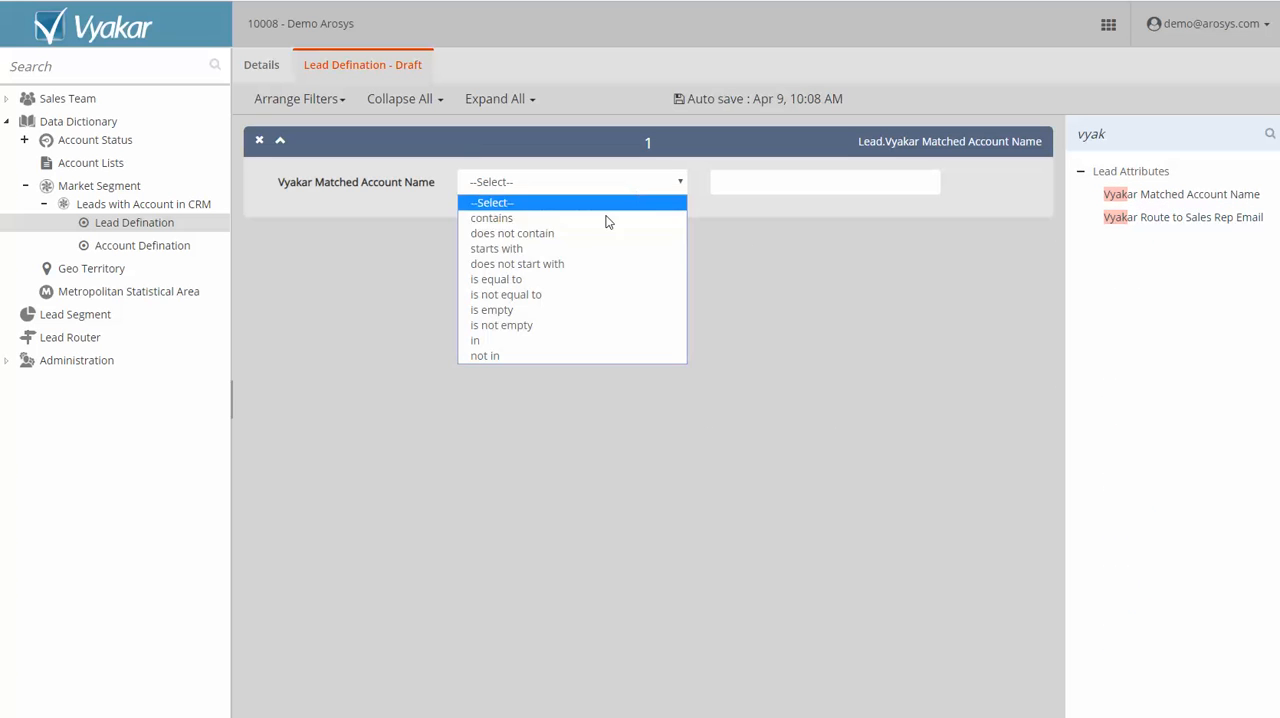
left_click(572, 330)
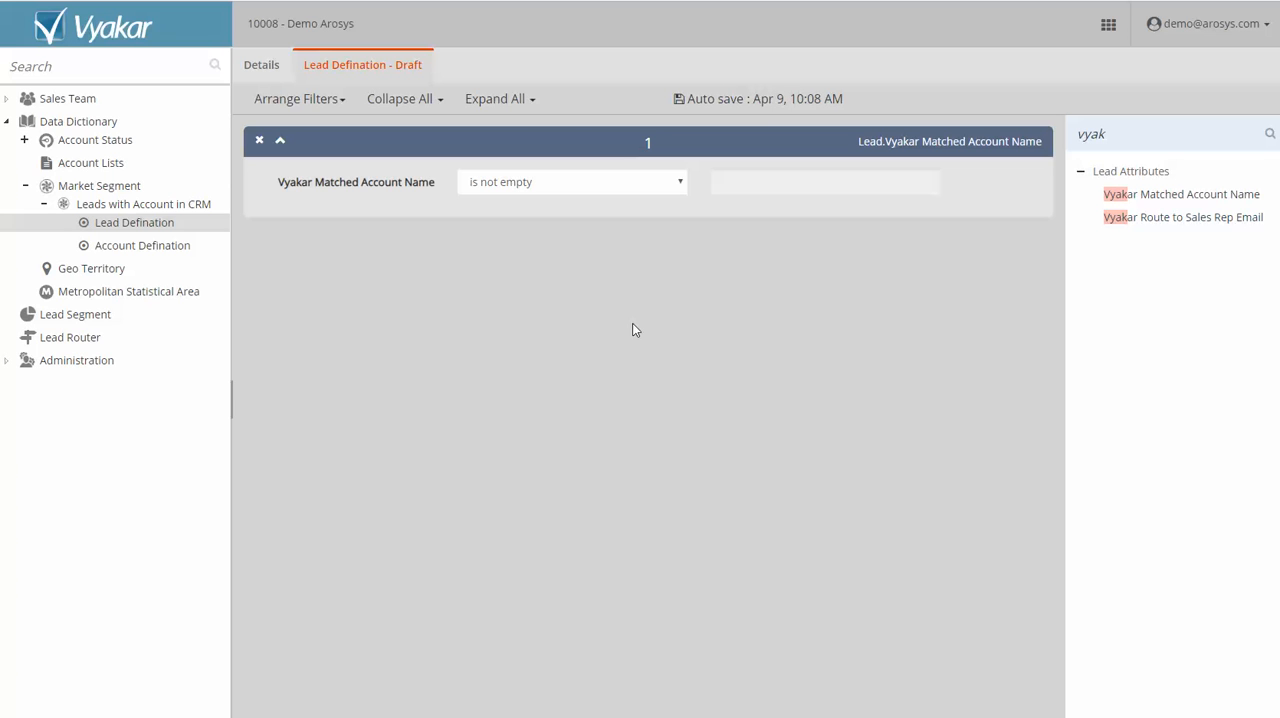
right_click(158, 230)
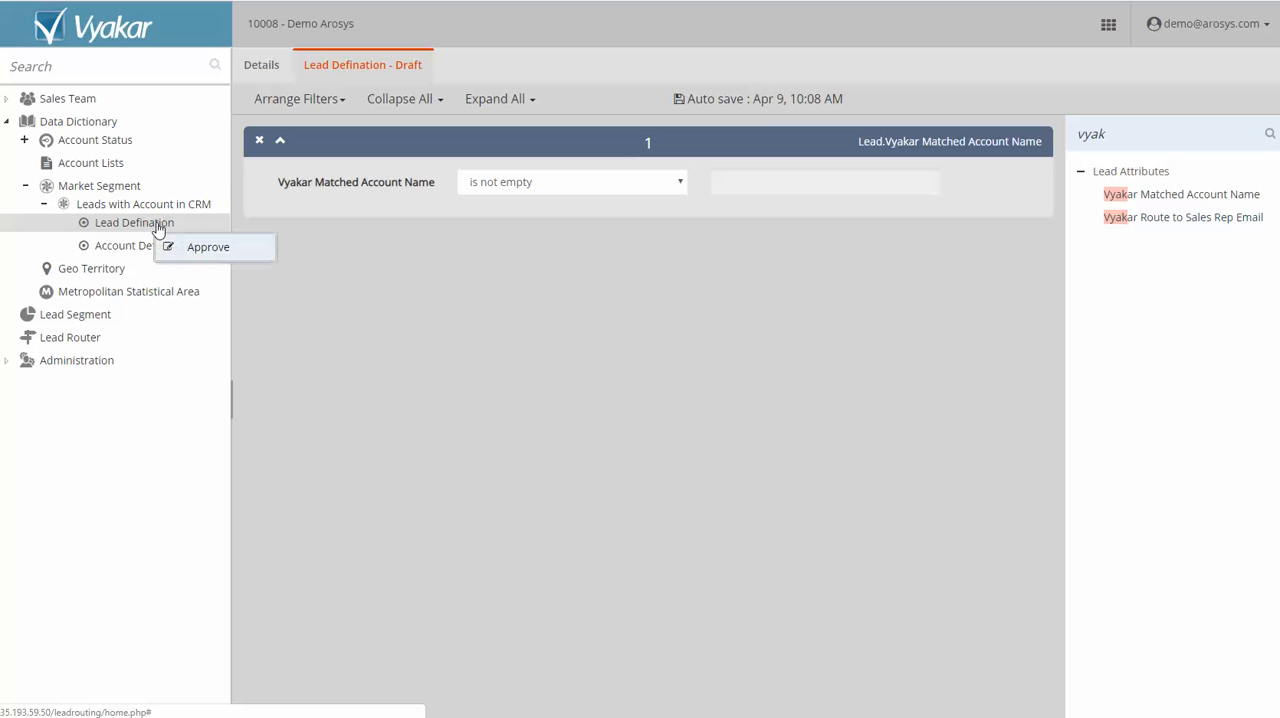
left_click(208, 247)
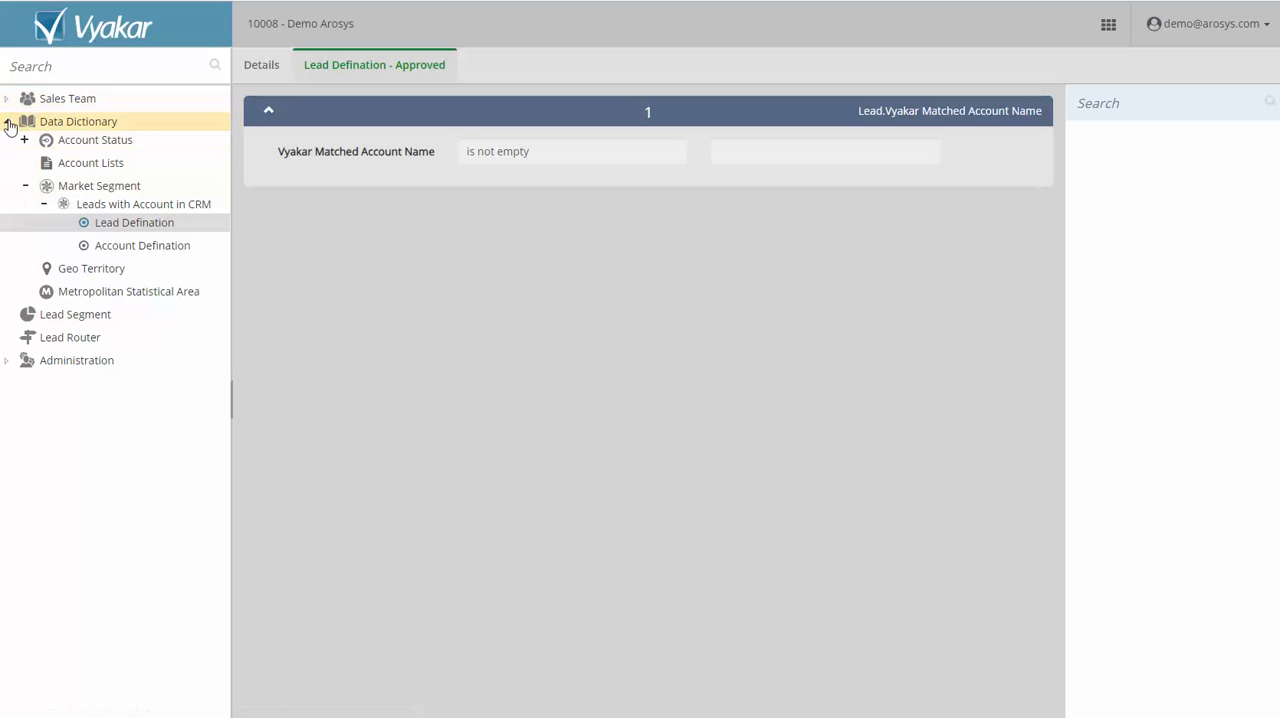
Create a new lead segment named "Leads with Open Opp".
left_click(64, 320)
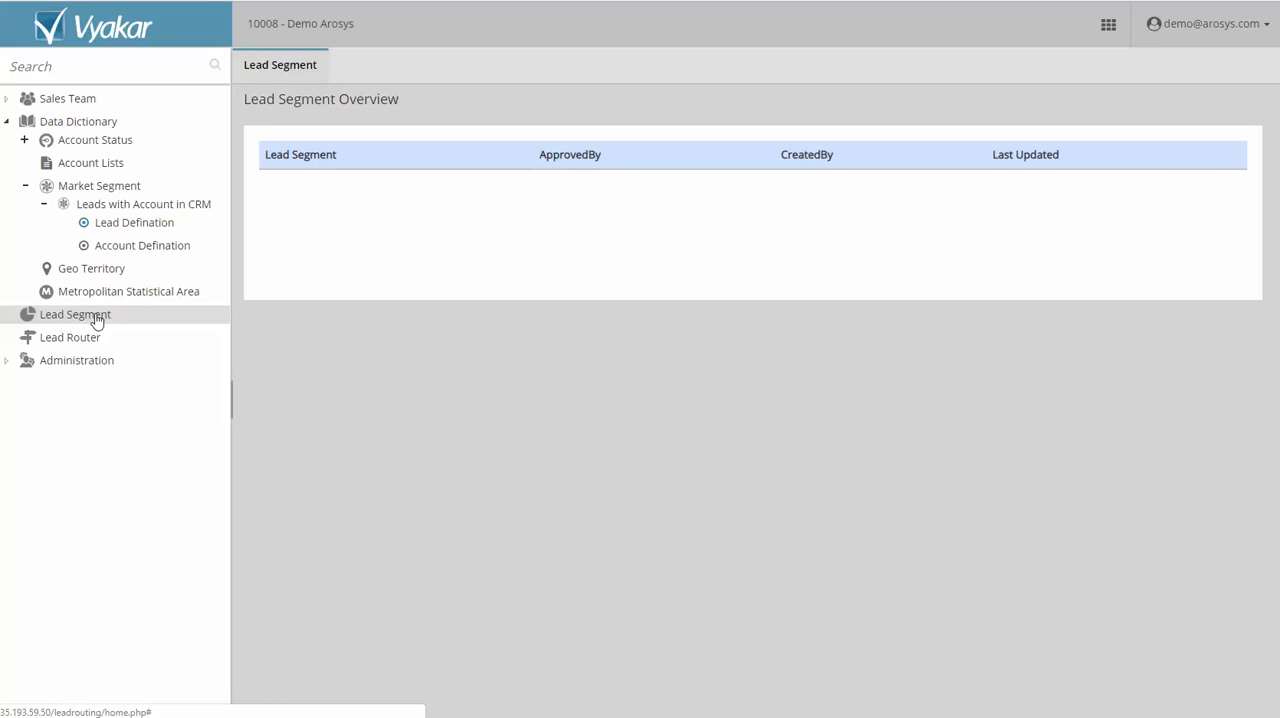
right_click(97, 320)
left_click(259, 338)
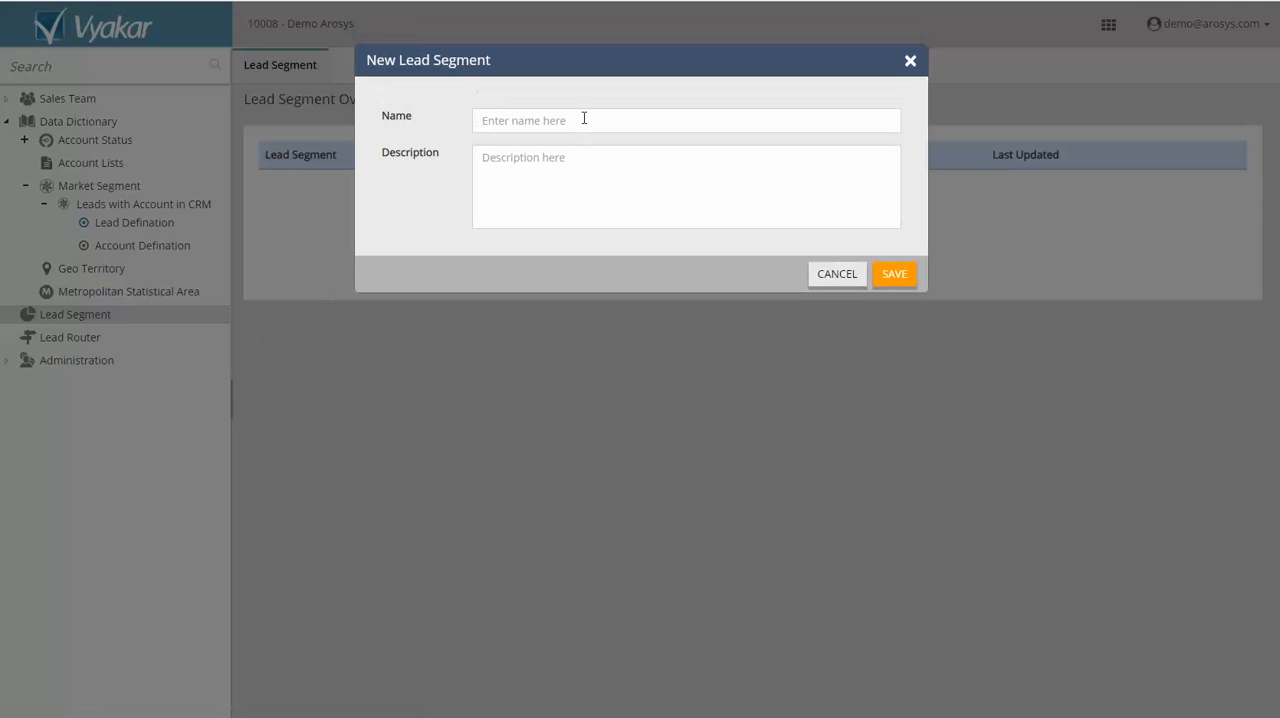
left_click(584, 118)
type("Leads with Open Opp")
left_click(893, 274)
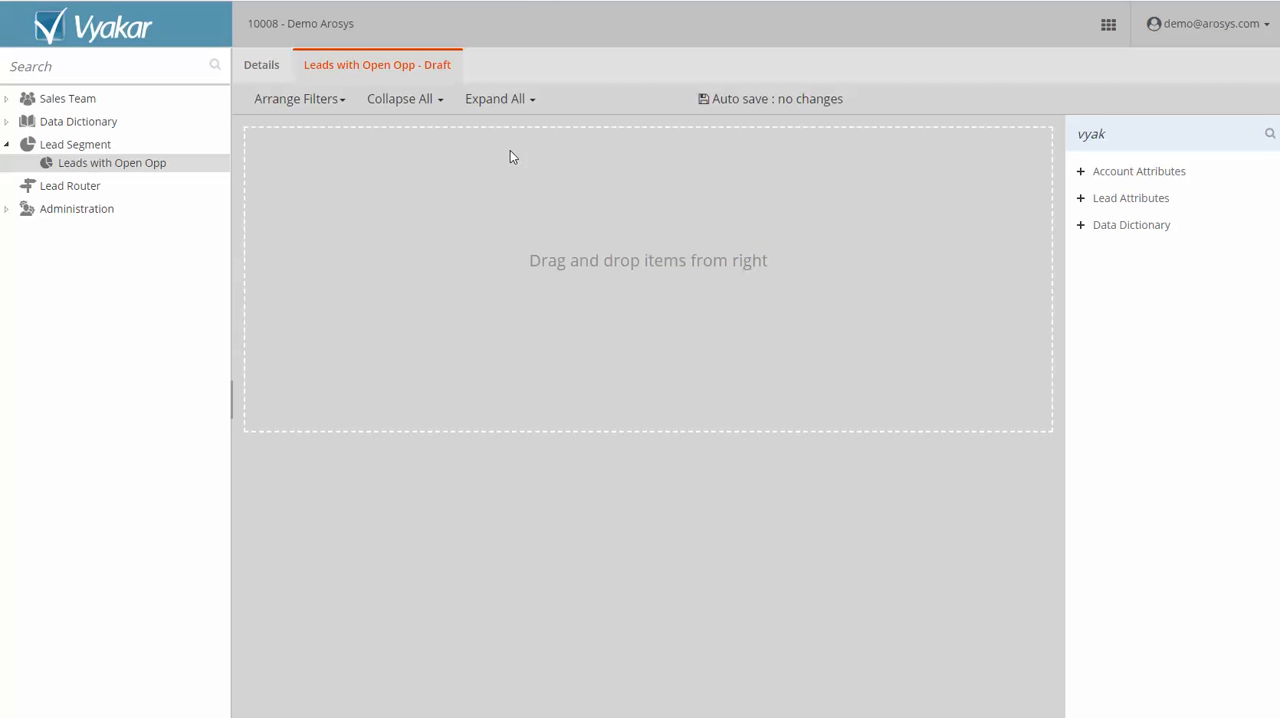
Add an Account Status filter set to "Is" Account with Open Opp to the Leads with Open Opp segment, and approve the segment.
left_click(1080, 228)
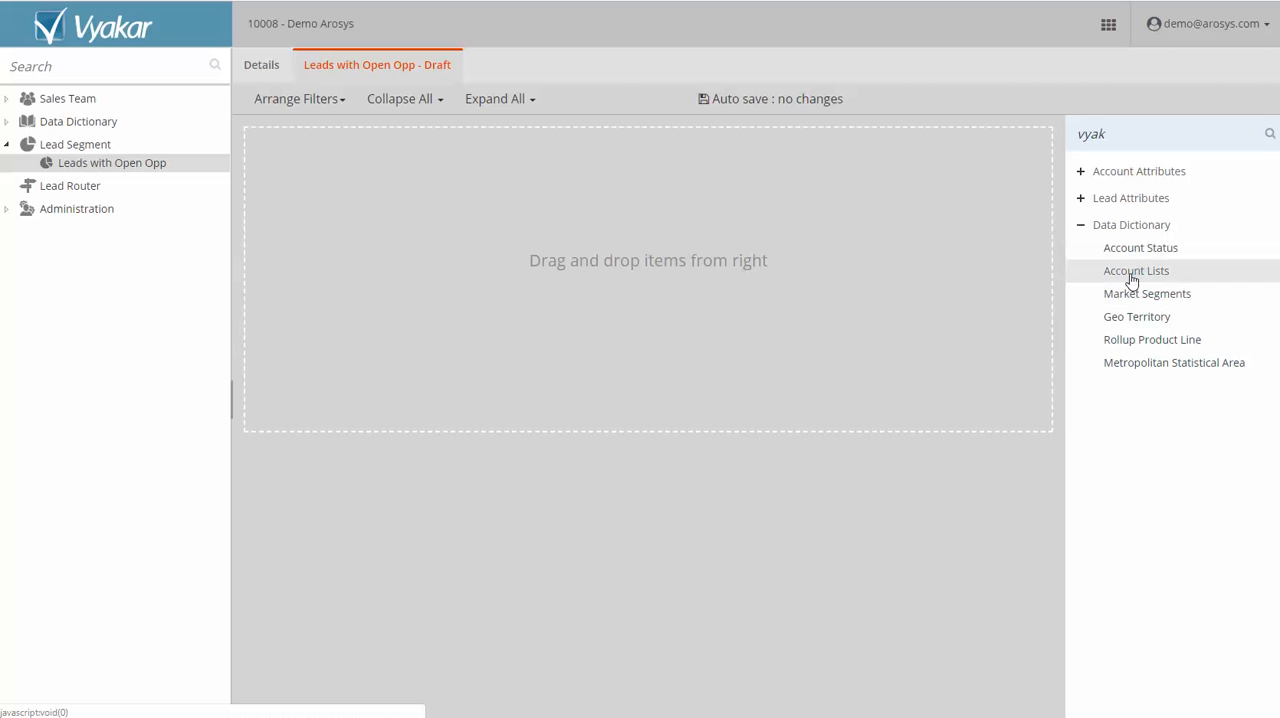
left_click_drag(1140, 250, 678, 210)
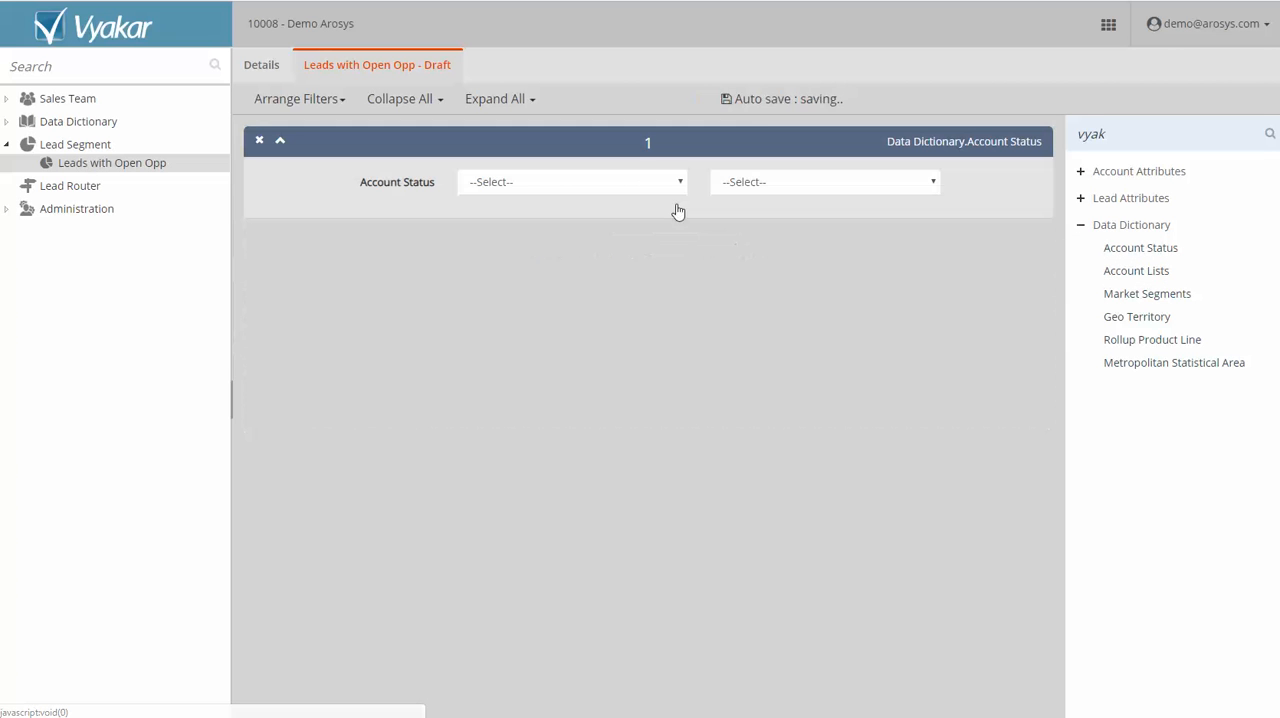
left_click(612, 184)
left_click(580, 218)
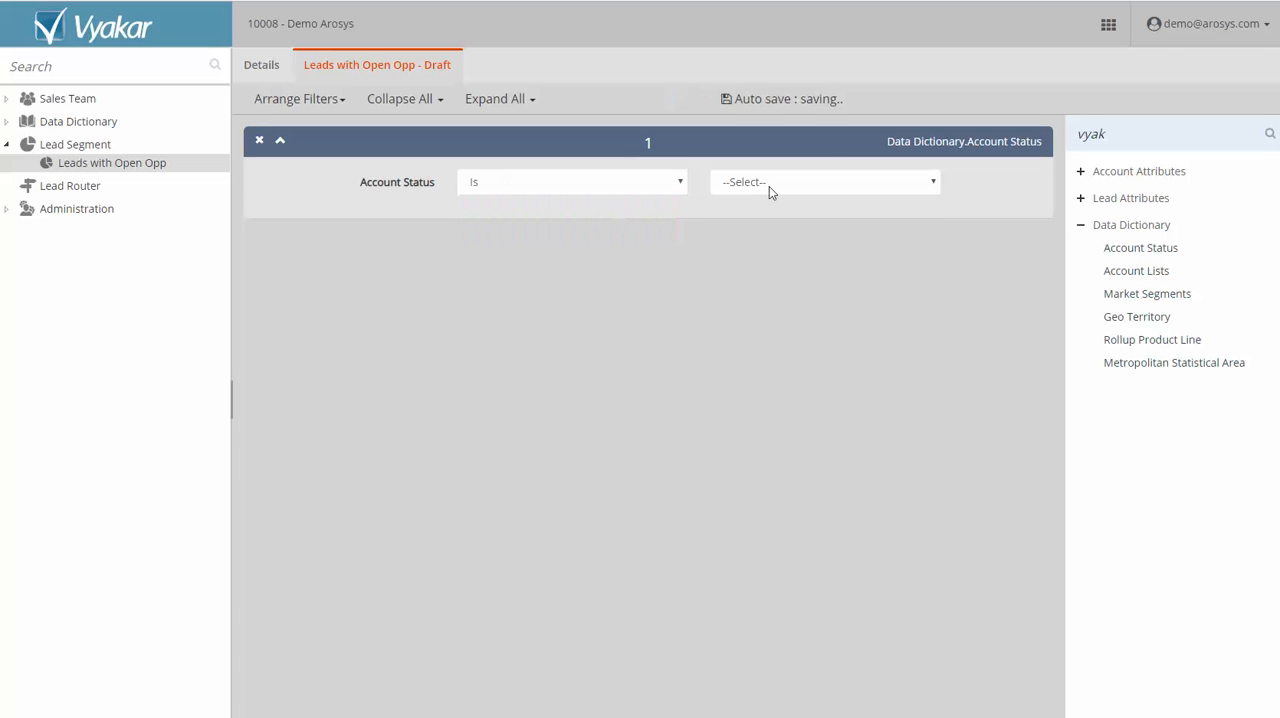
left_click(772, 183)
left_click(774, 218)
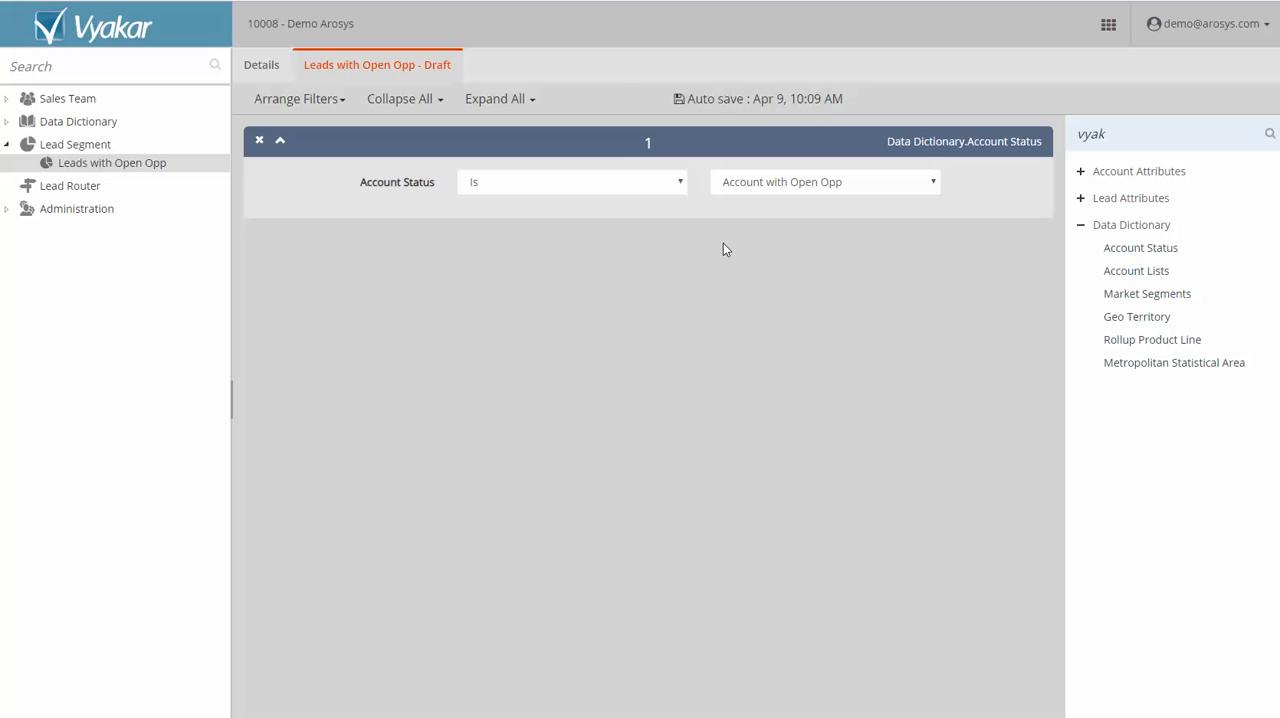
right_click(92, 170)
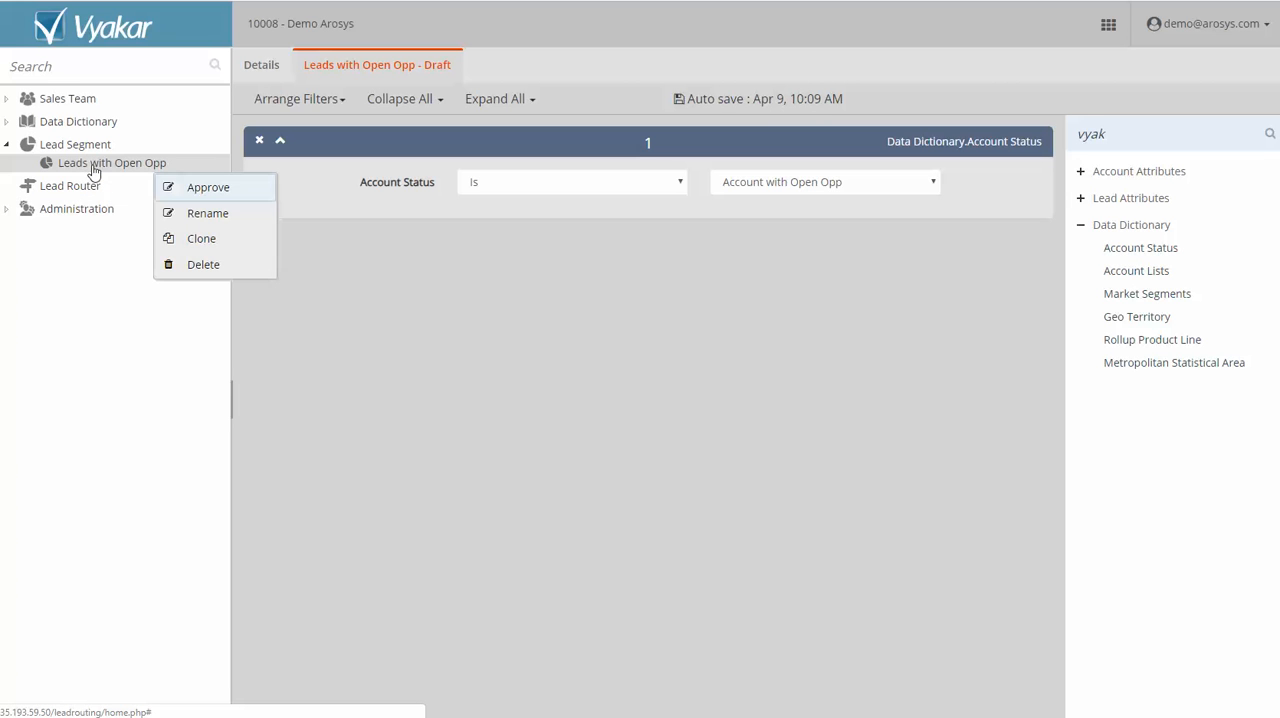
left_click(220, 189)
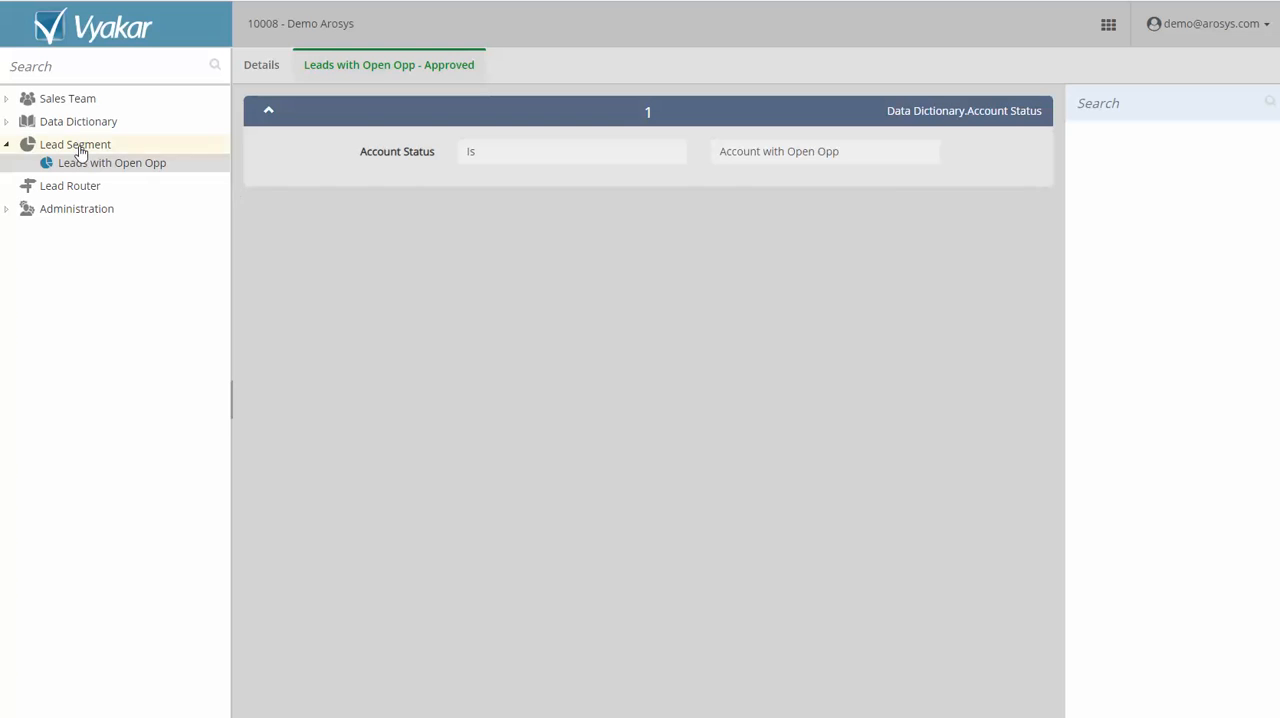
Create a new lead segment named "Leads with Matched CRM Account".
left_click(80, 152)
right_click(80, 152)
left_click(230, 169)
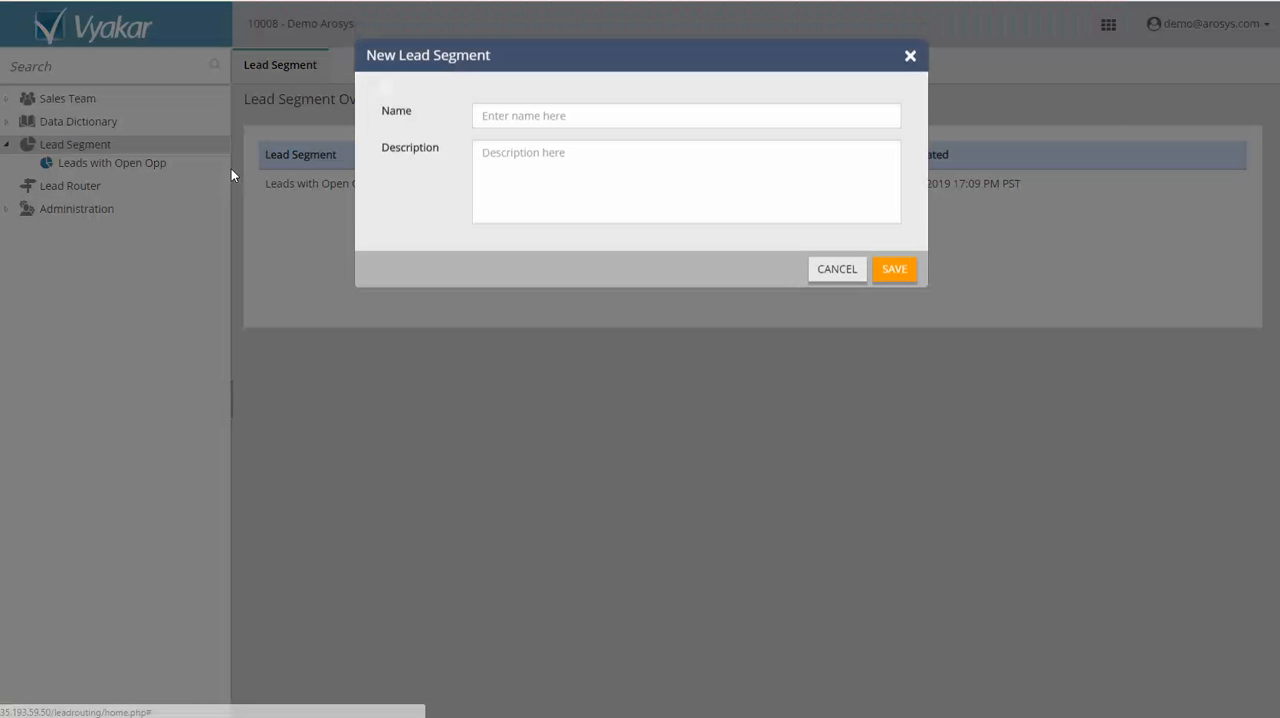
left_click(676, 120)
type("Le")
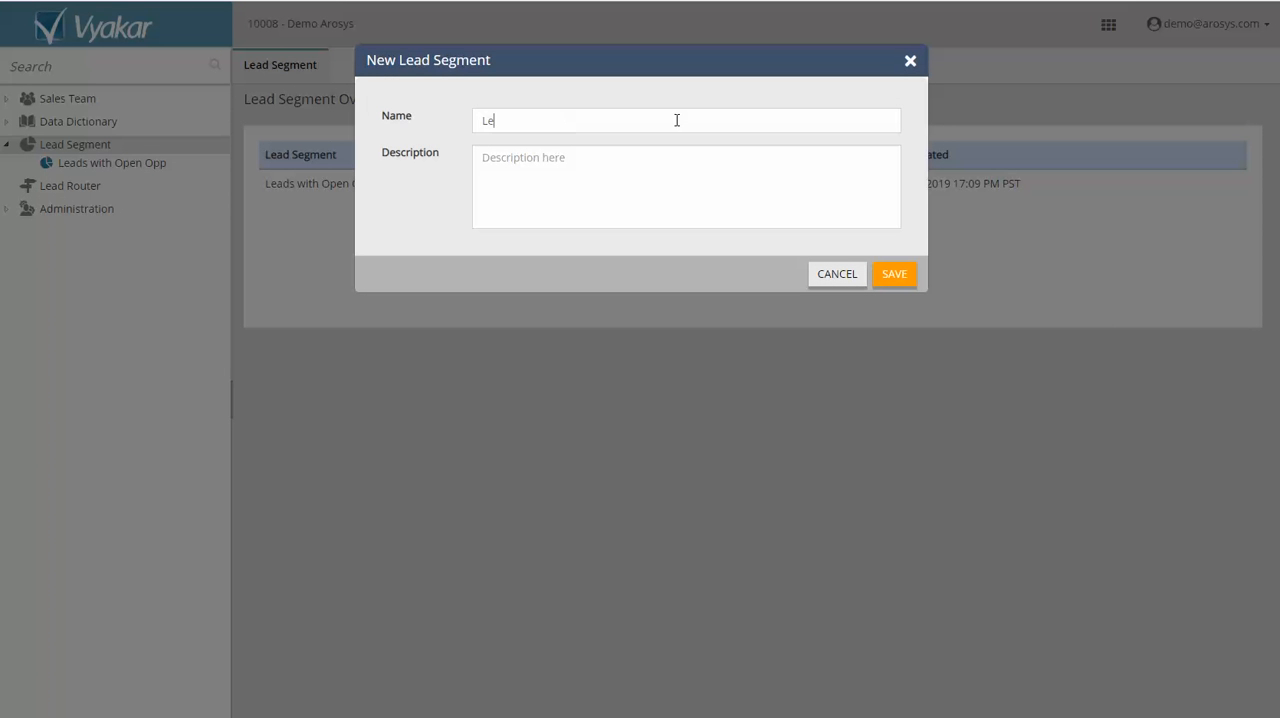
type("ads with Matched AccountCRM")
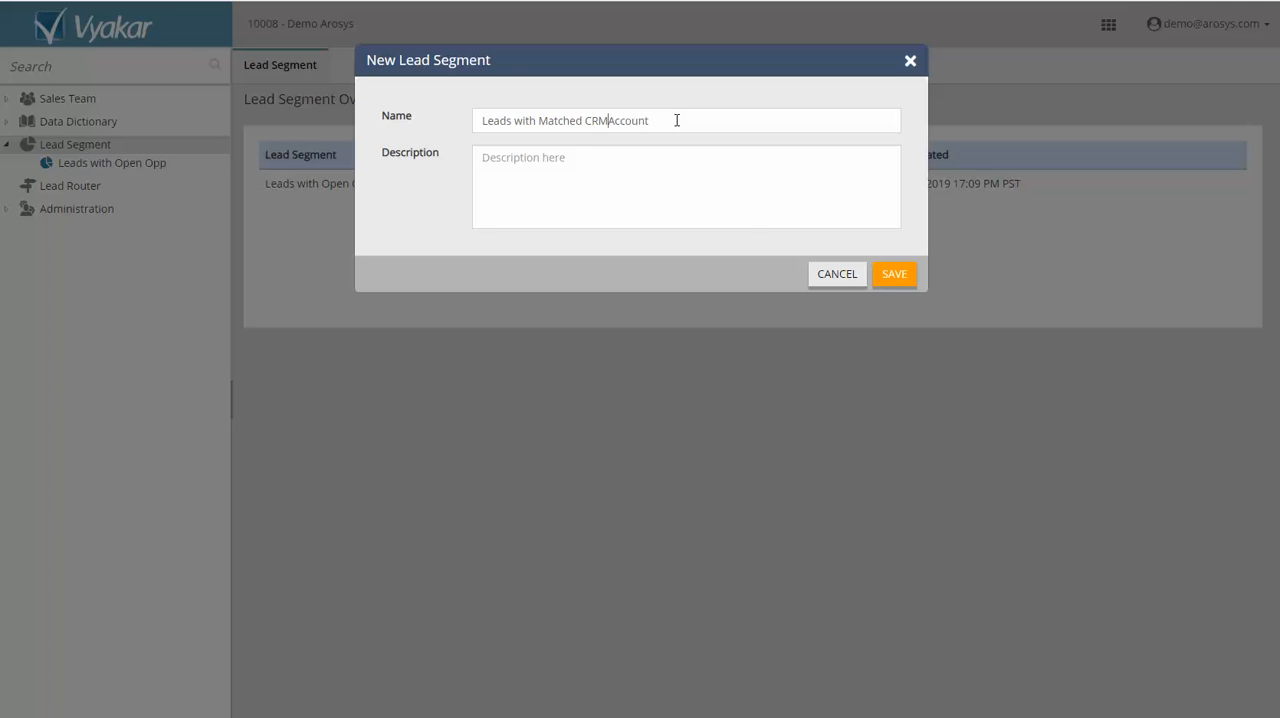
left_click(914, 280)
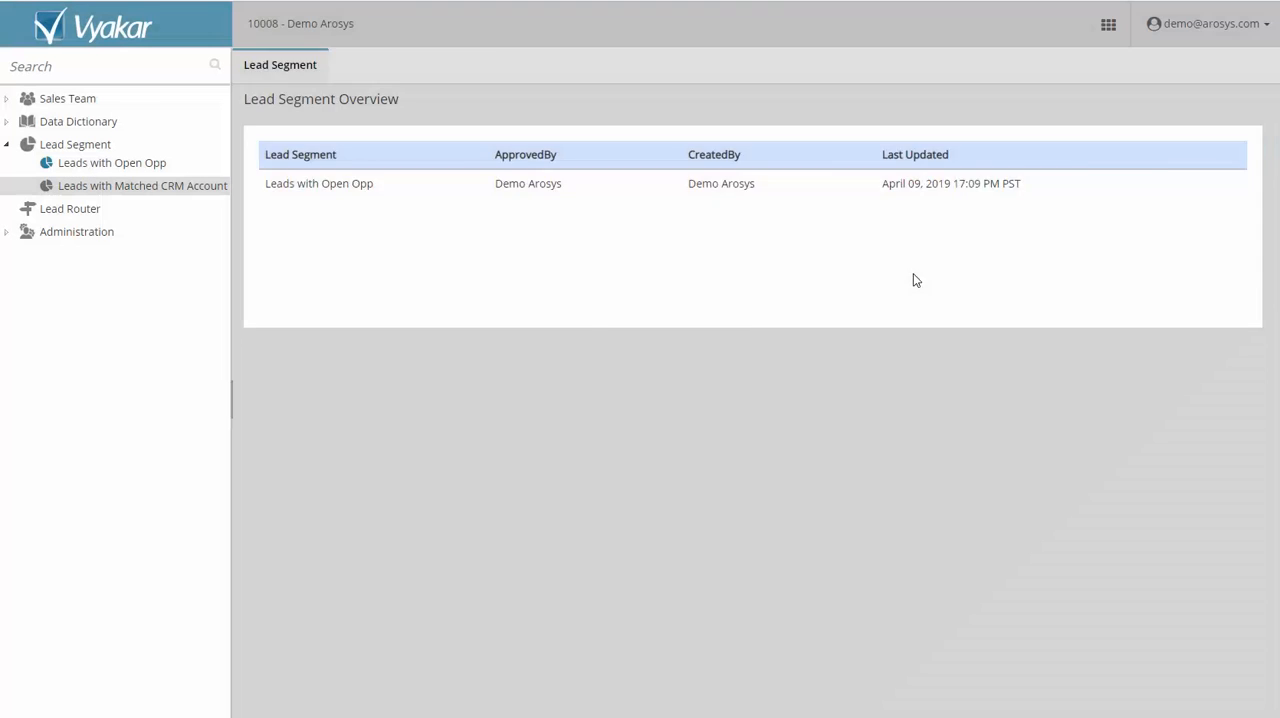
Add a Market Segments filter set to "Is" Leads with Account in CRM to the matched-account lead segment, and approve the segment.
left_click(1080, 226)
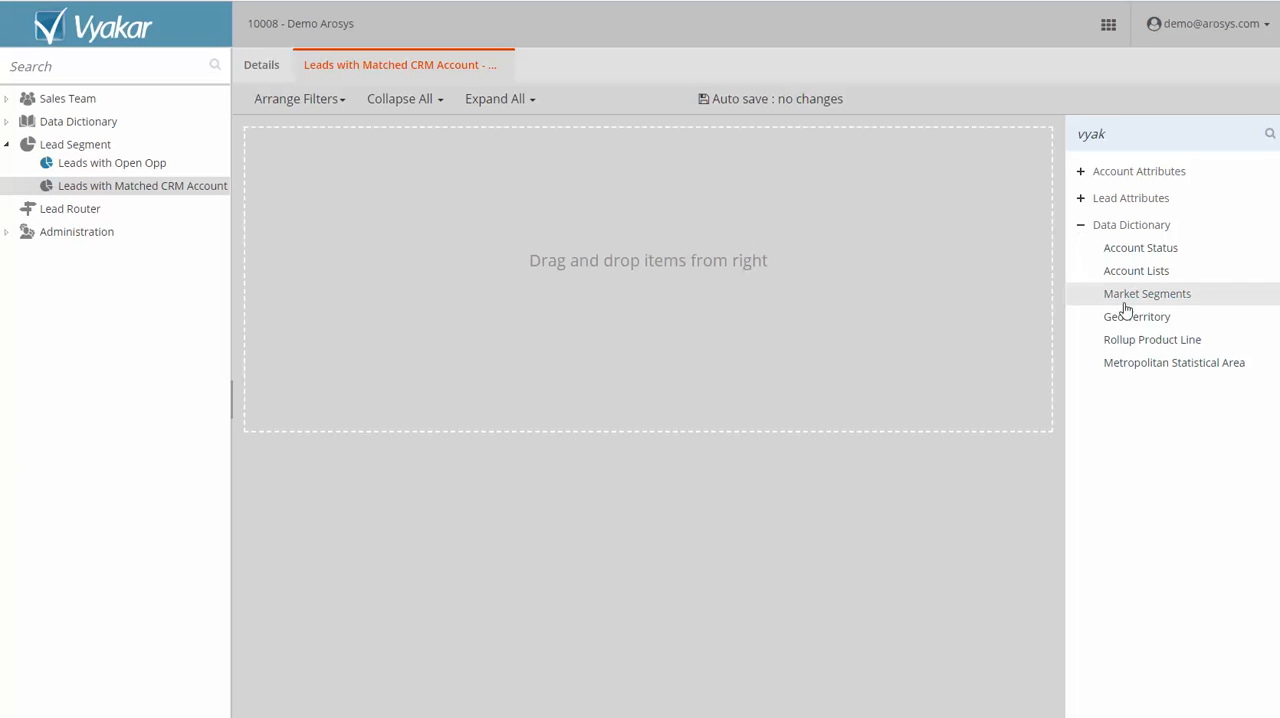
left_click_drag(1143, 300, 623, 206)
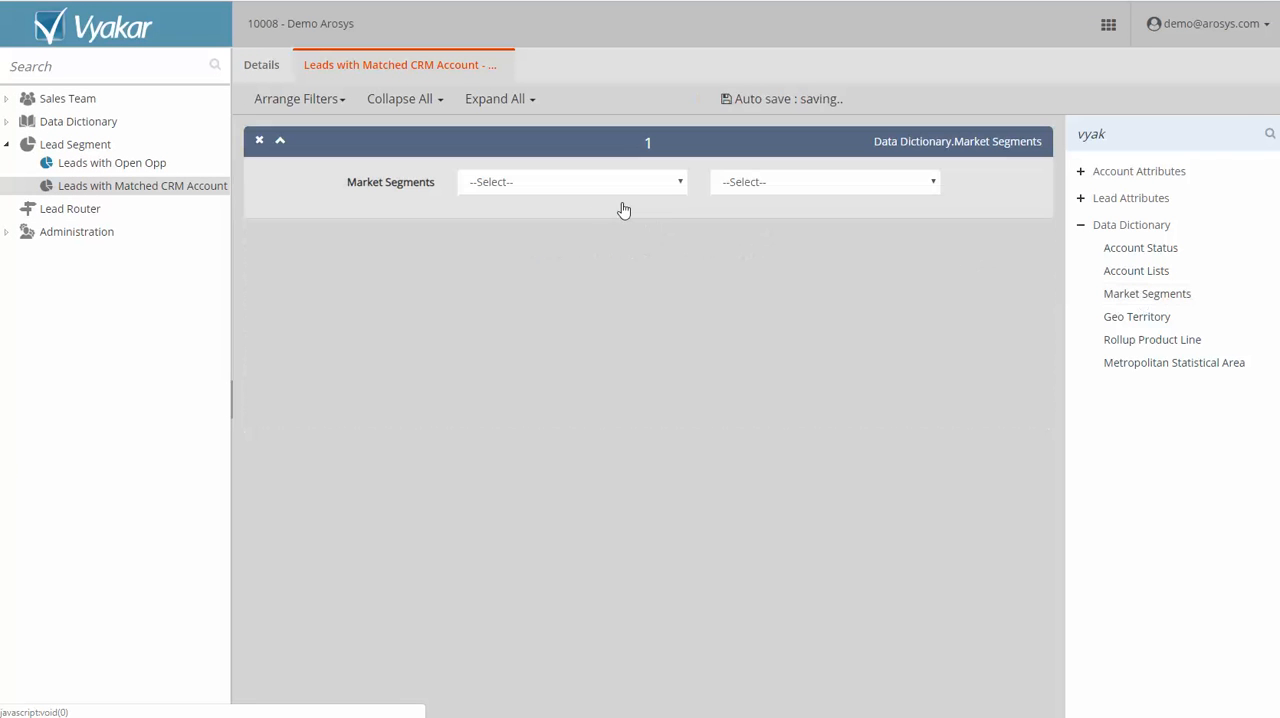
left_click(600, 180)
left_click(571, 216)
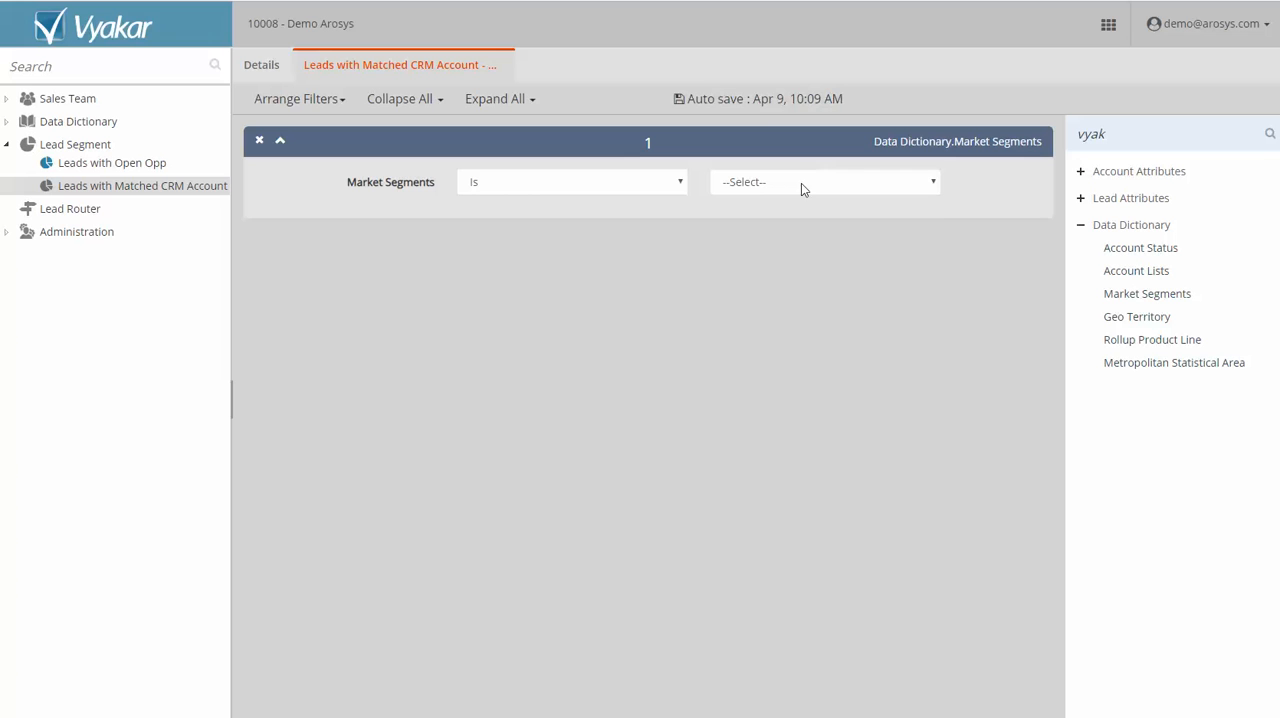
left_click(801, 183)
left_click(796, 214)
right_click(134, 188)
left_click(190, 210)
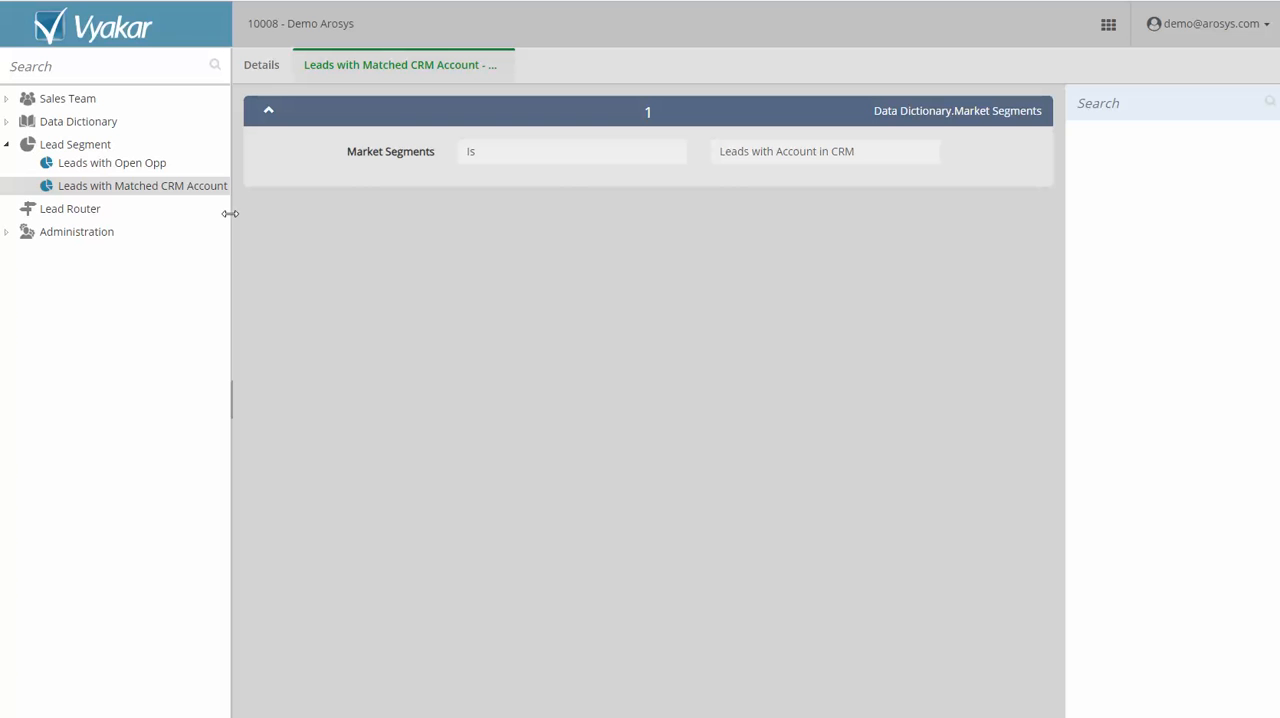
Create a new lead segment named "All Lead".
right_click(90, 148)
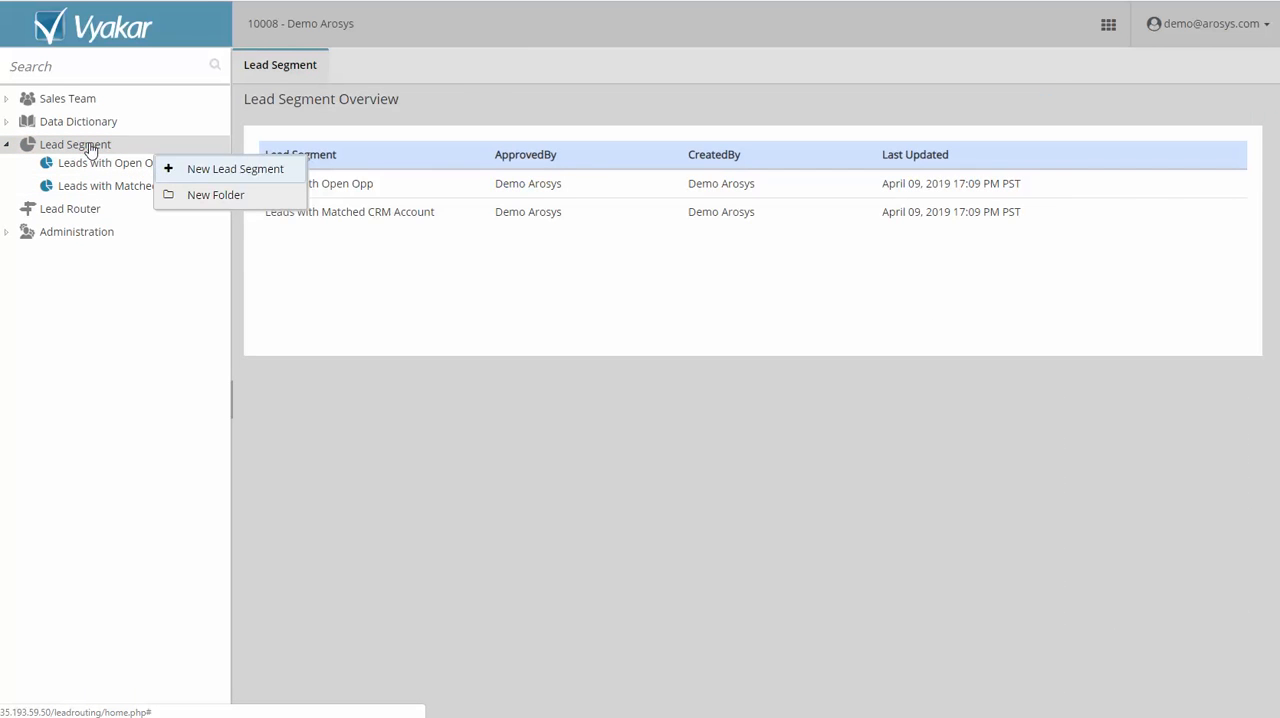
left_click(227, 167)
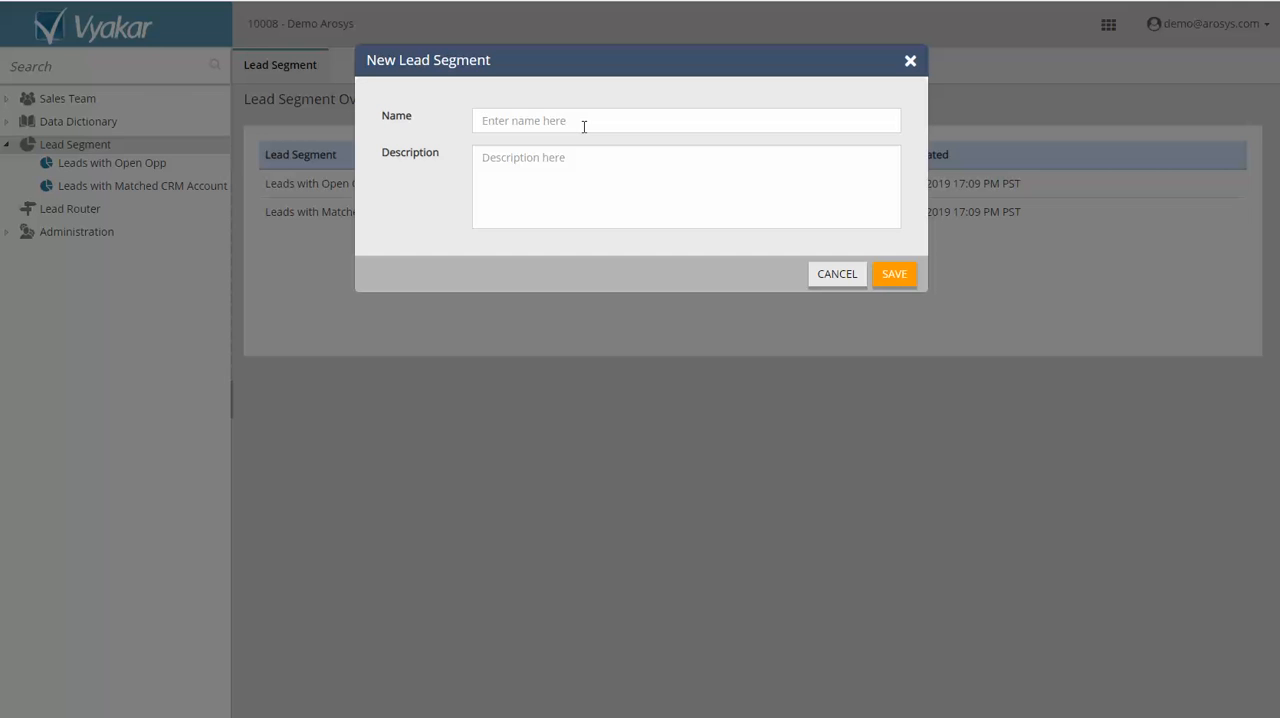
left_click(584, 127)
type("Lea")
type("All")
left_click(894, 274)
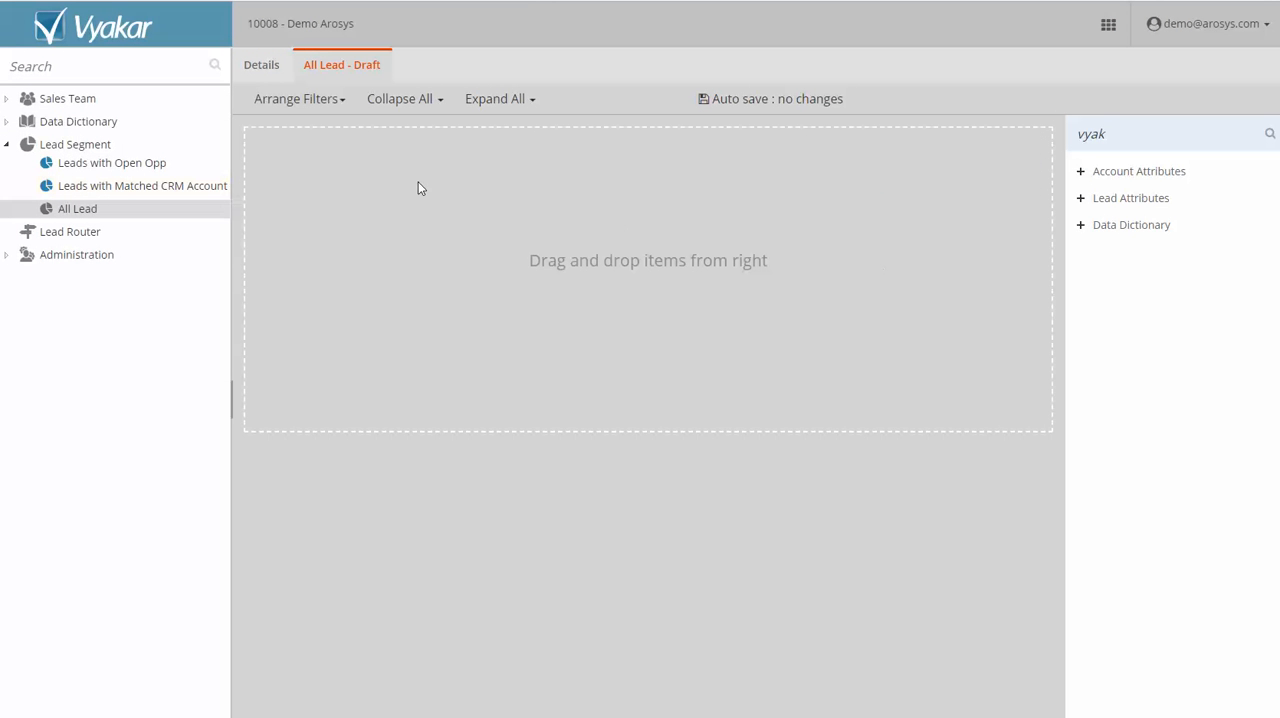
Add a Market Segments filter to the All Lead segment, set to "Is Not" Leads with Account in CRM.
left_click(1081, 226)
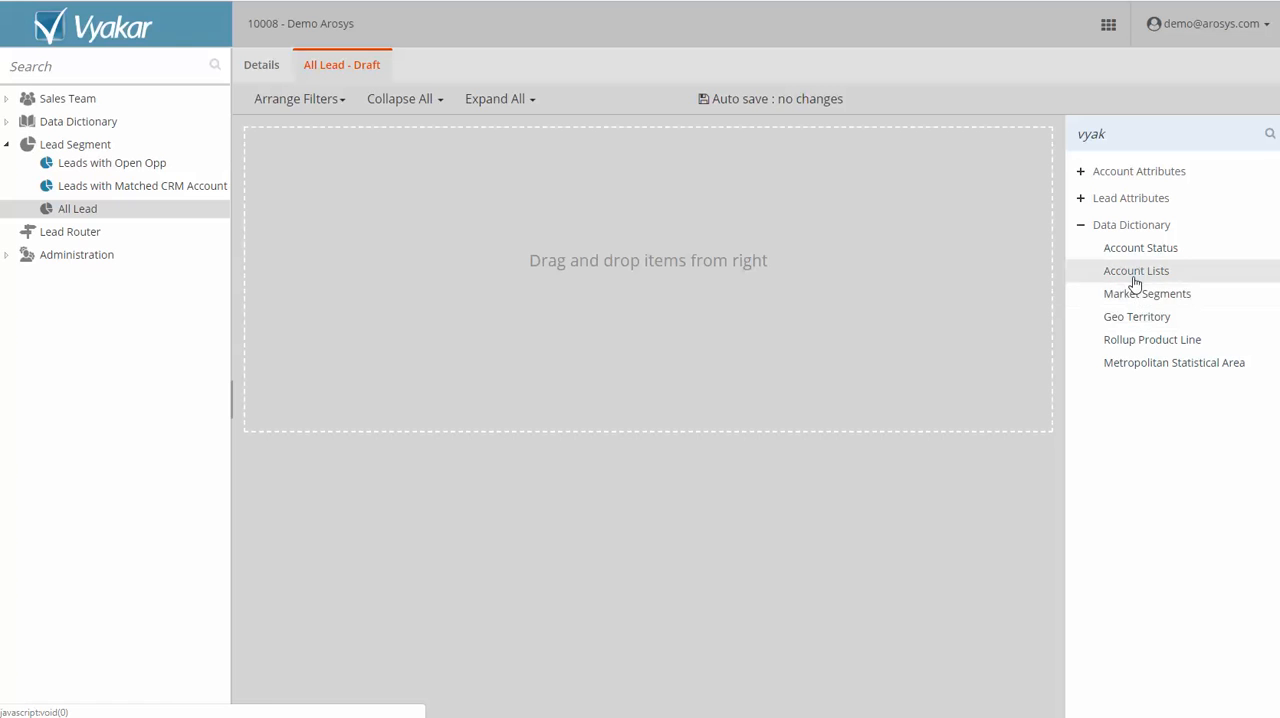
left_click_drag(1137, 298, 735, 212)
left_click(564, 187)
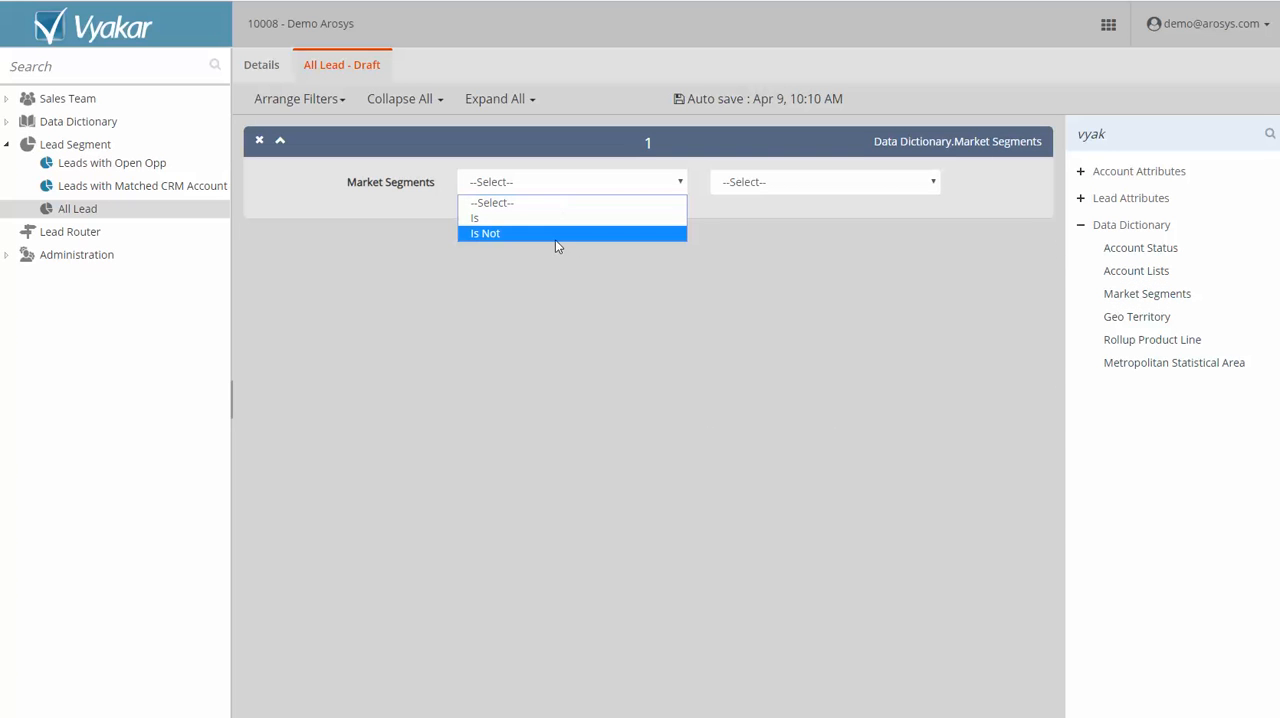
left_click(562, 232)
left_click(936, 183)
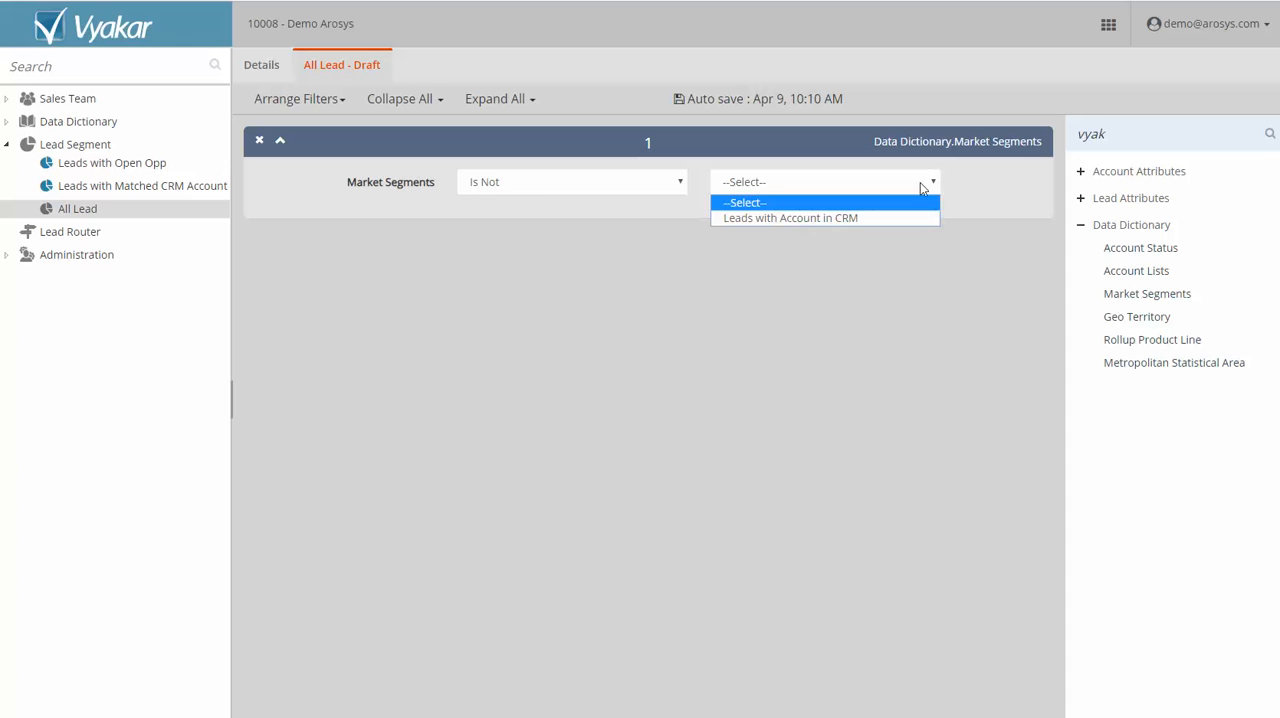
left_click(885, 217)
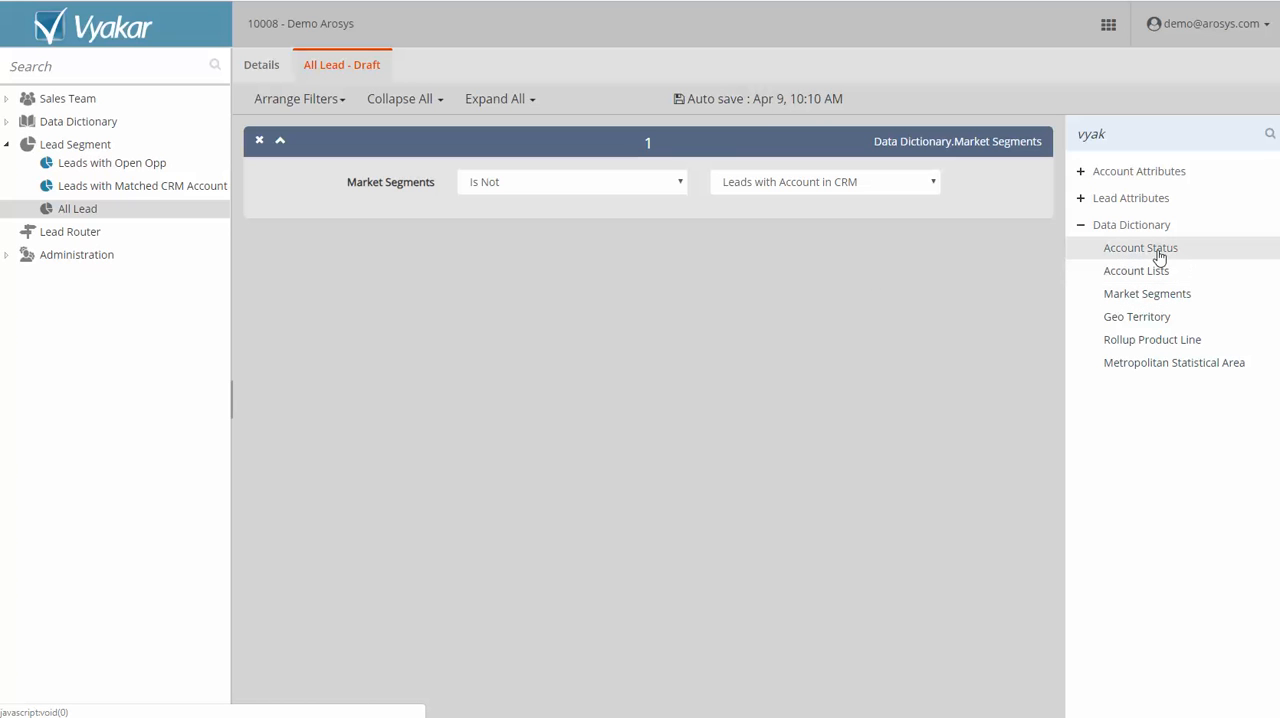
Add an Account Status filter to the All Lead segment, set to "Is Not" Account with Open Opp.
left_click_drag(1150, 248, 633, 271)
left_click(604, 290)
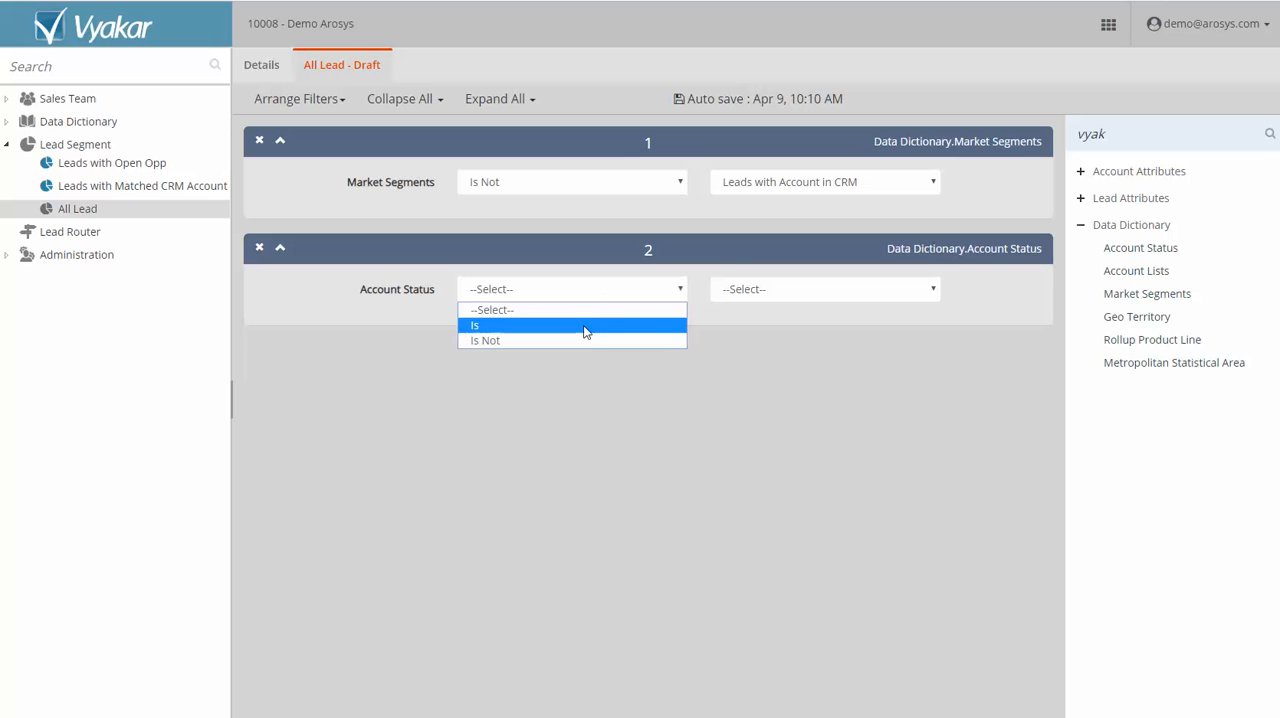
left_click(584, 341)
left_click(777, 291)
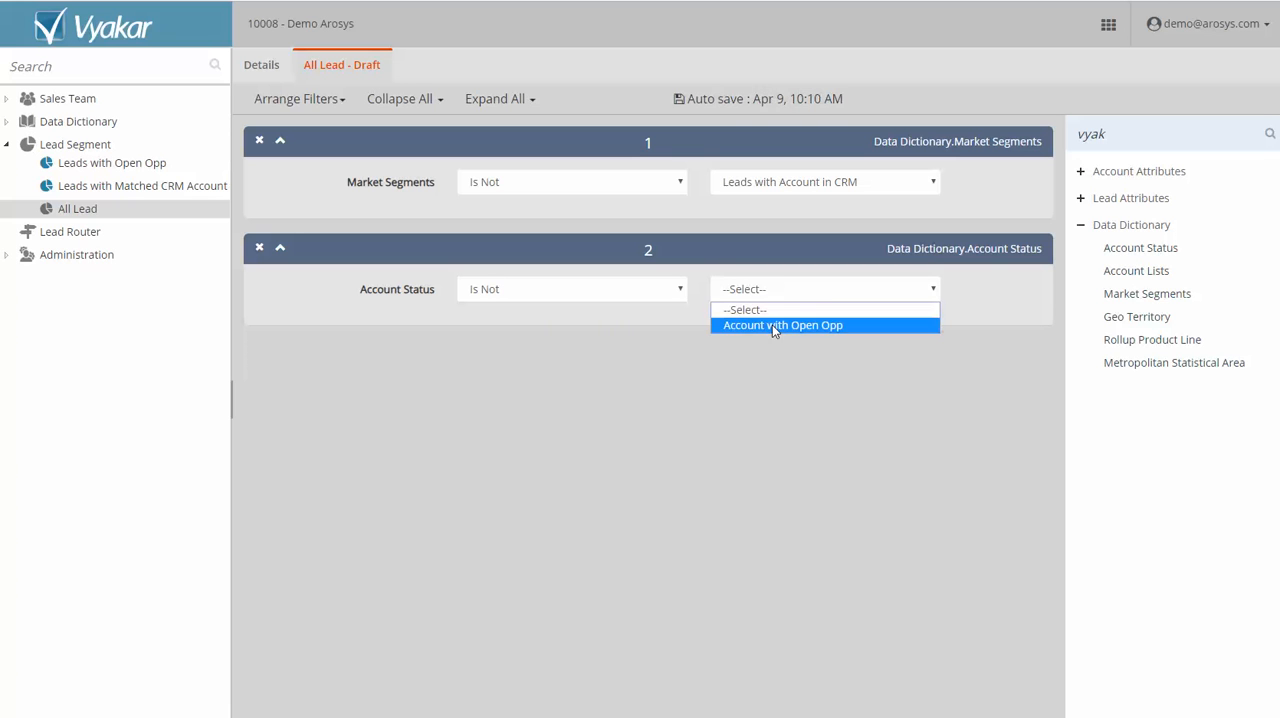
left_click(772, 324)
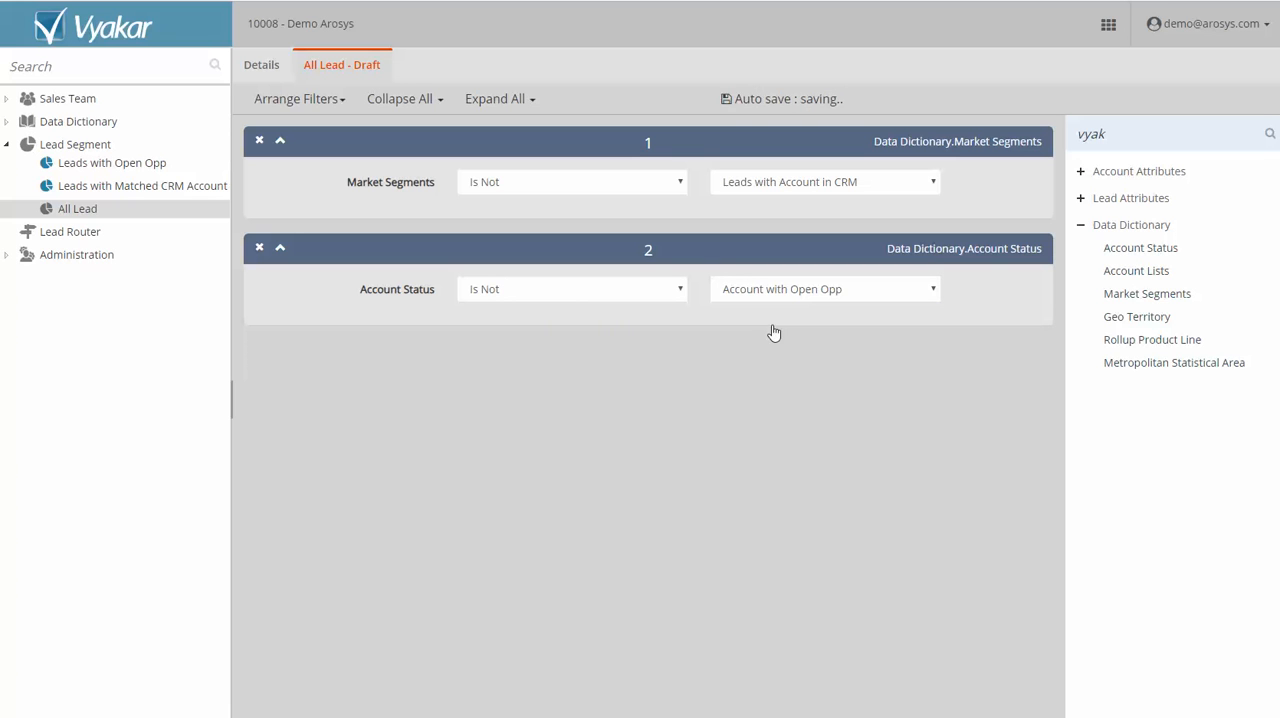
Approve the All Lead segment and rename it "All Remaining Leads".
right_click(83, 209)
left_click(182, 241)
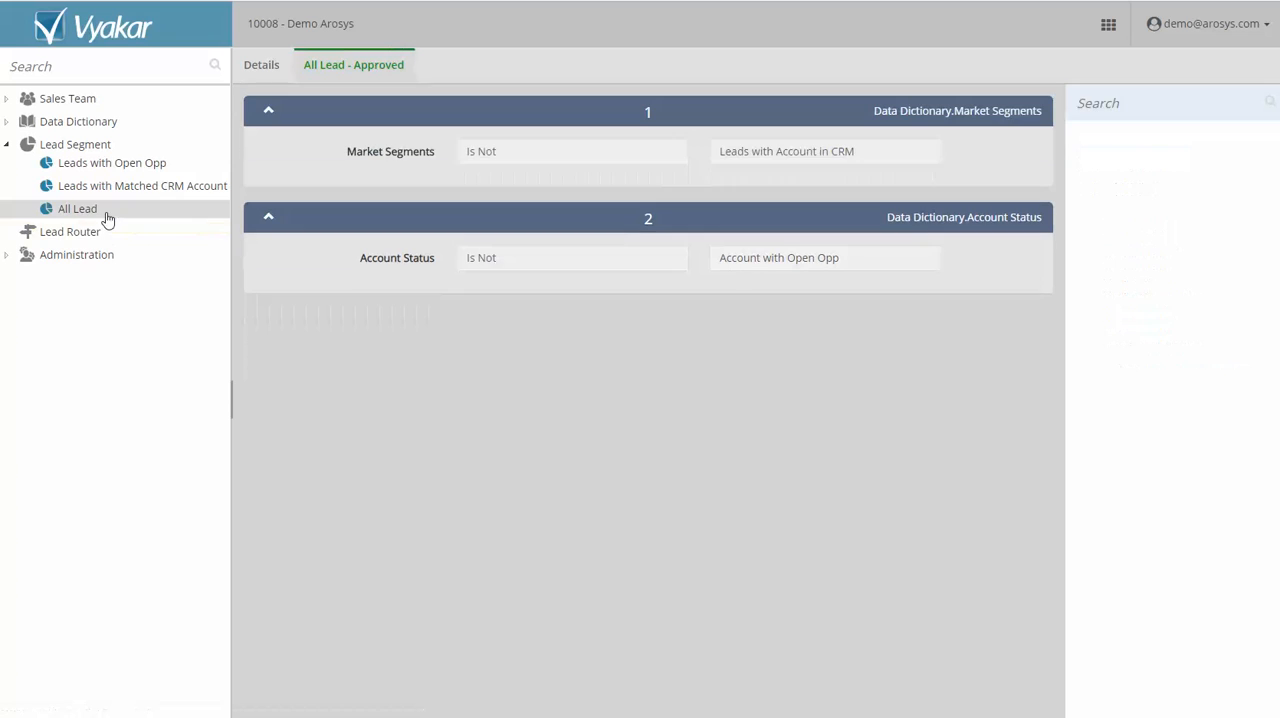
right_click(95, 209)
left_click(200, 261)
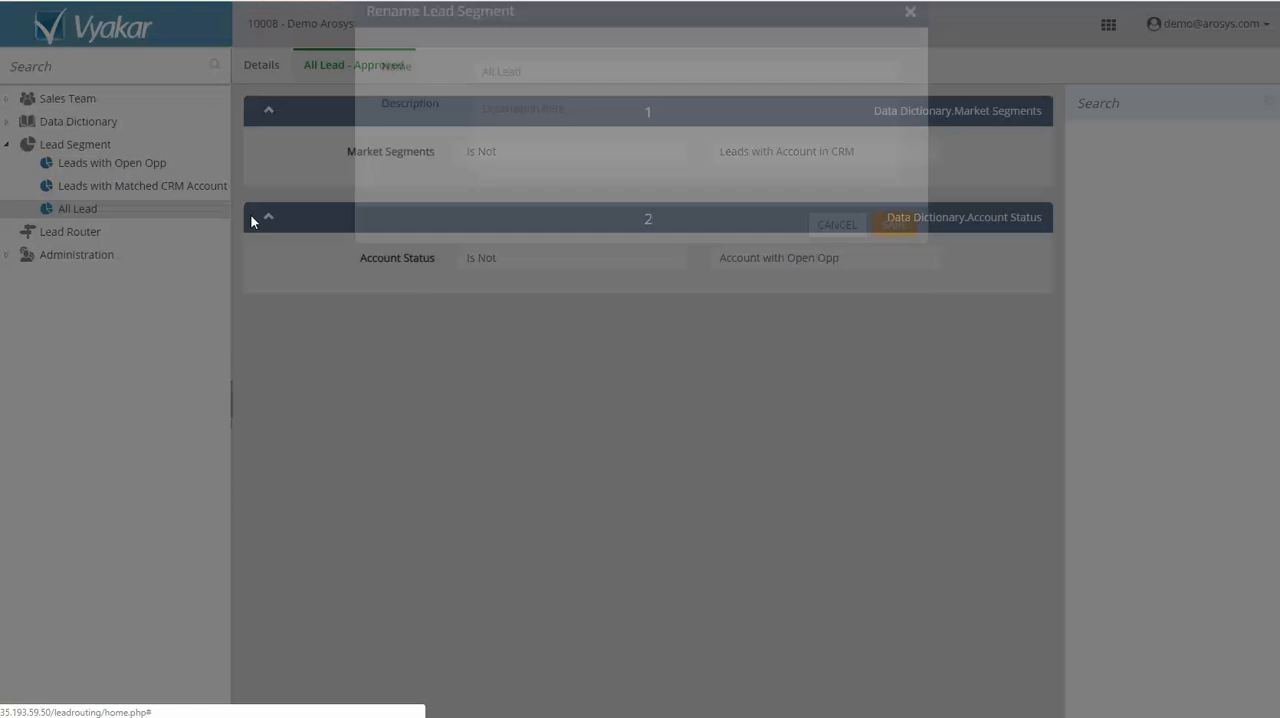
left_click(499, 119)
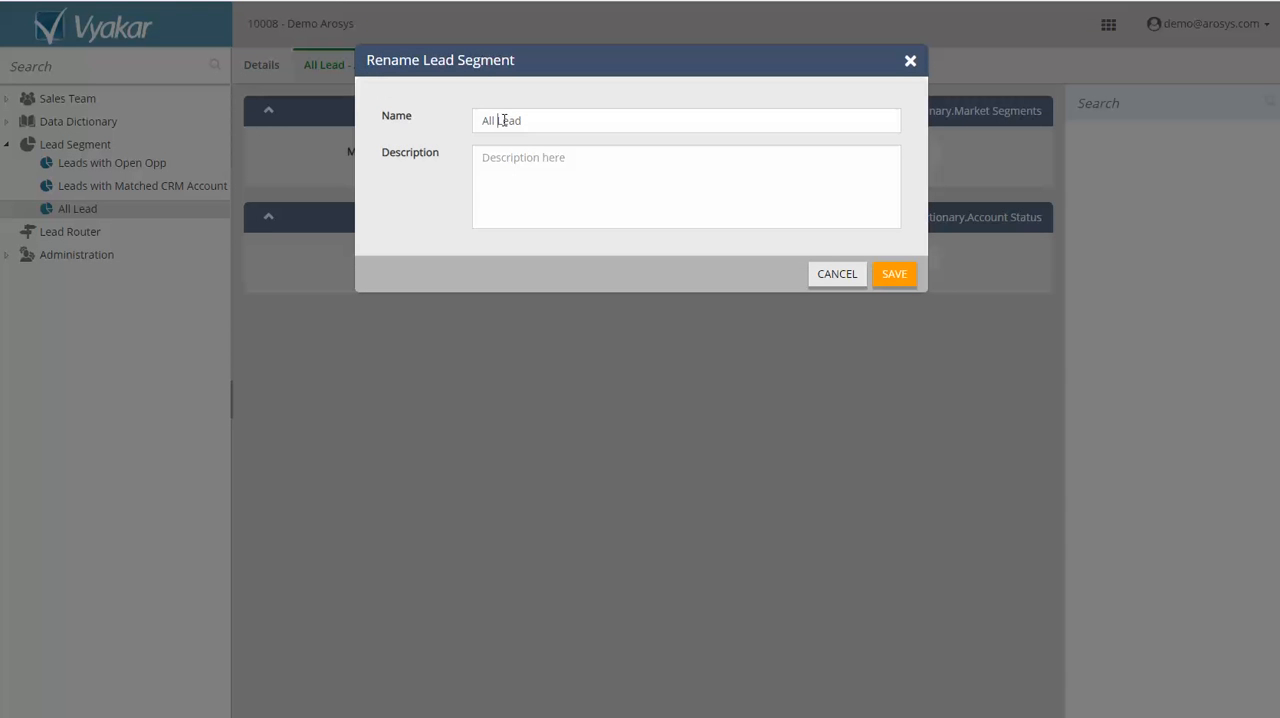
type("Remaining")
left_click(589, 118)
type("s")
left_click(909, 278)
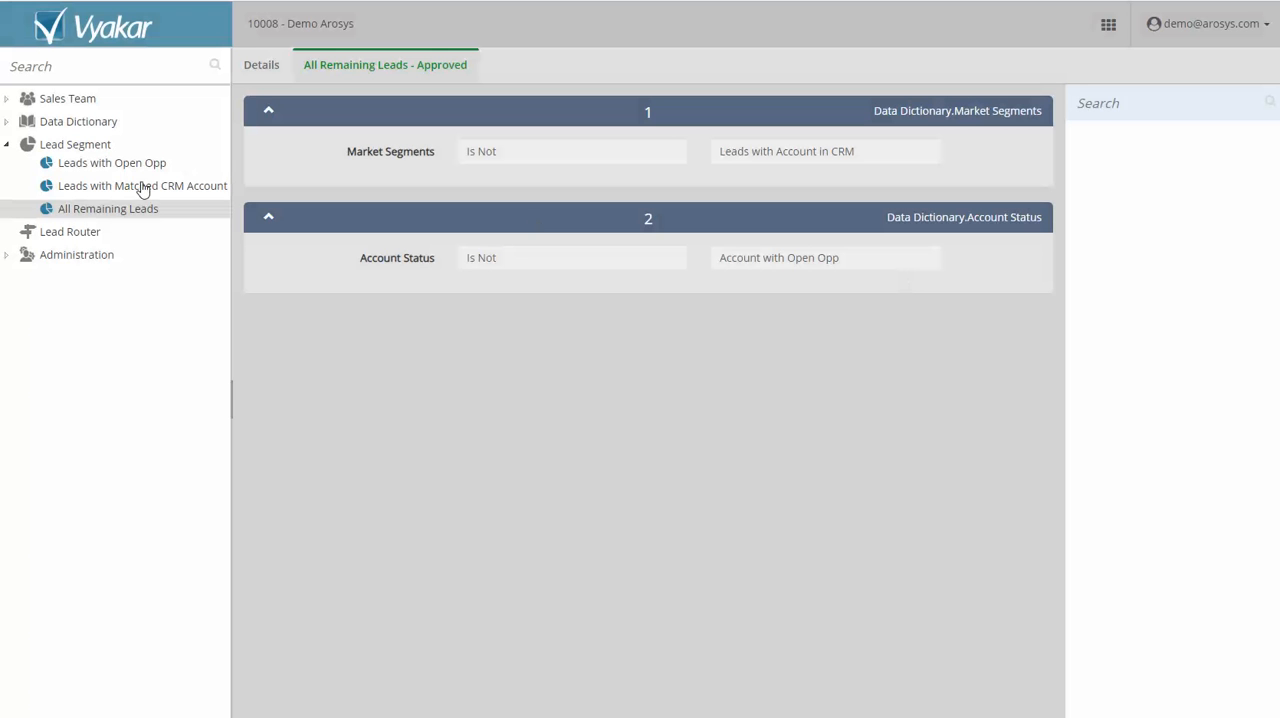
Create a new lead router named "April 2019 Lead Router".
left_click(61, 237)
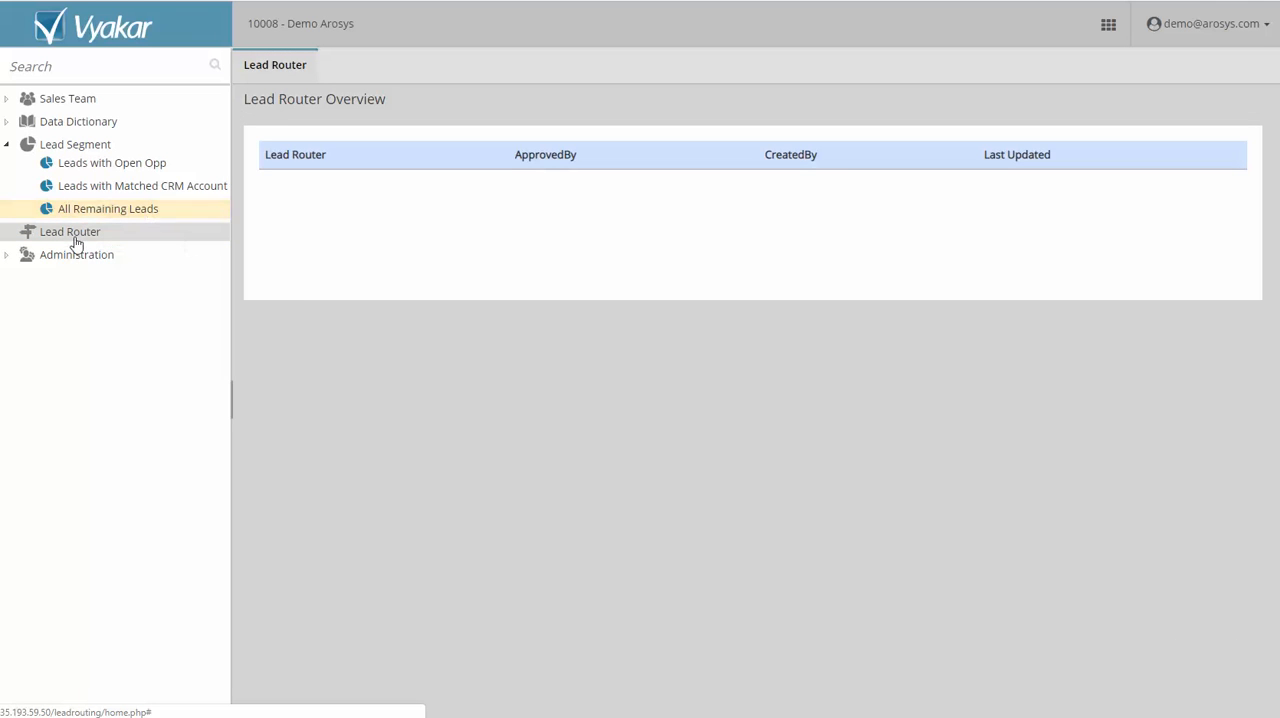
right_click(82, 237)
left_click(208, 257)
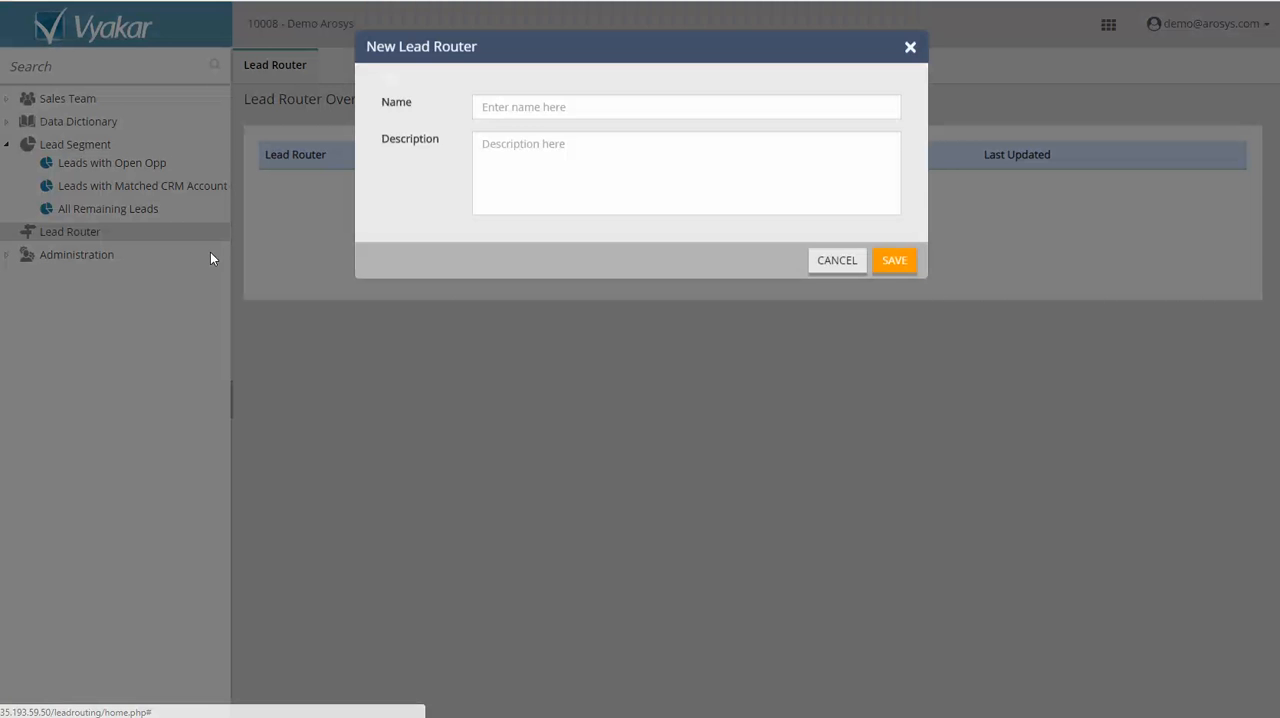
left_click(532, 121)
type("A")
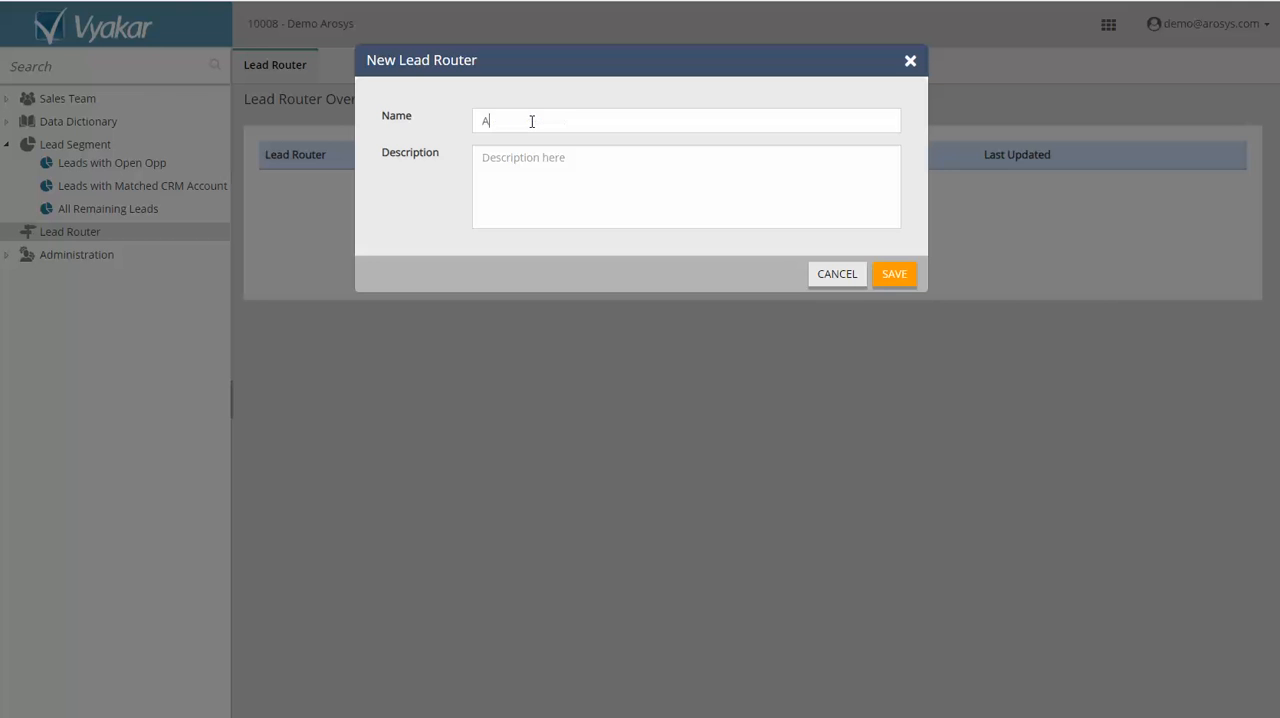
type("pril 2019 Lea")
type("d out")
type("oute")
type("r")
left_click(894, 274)
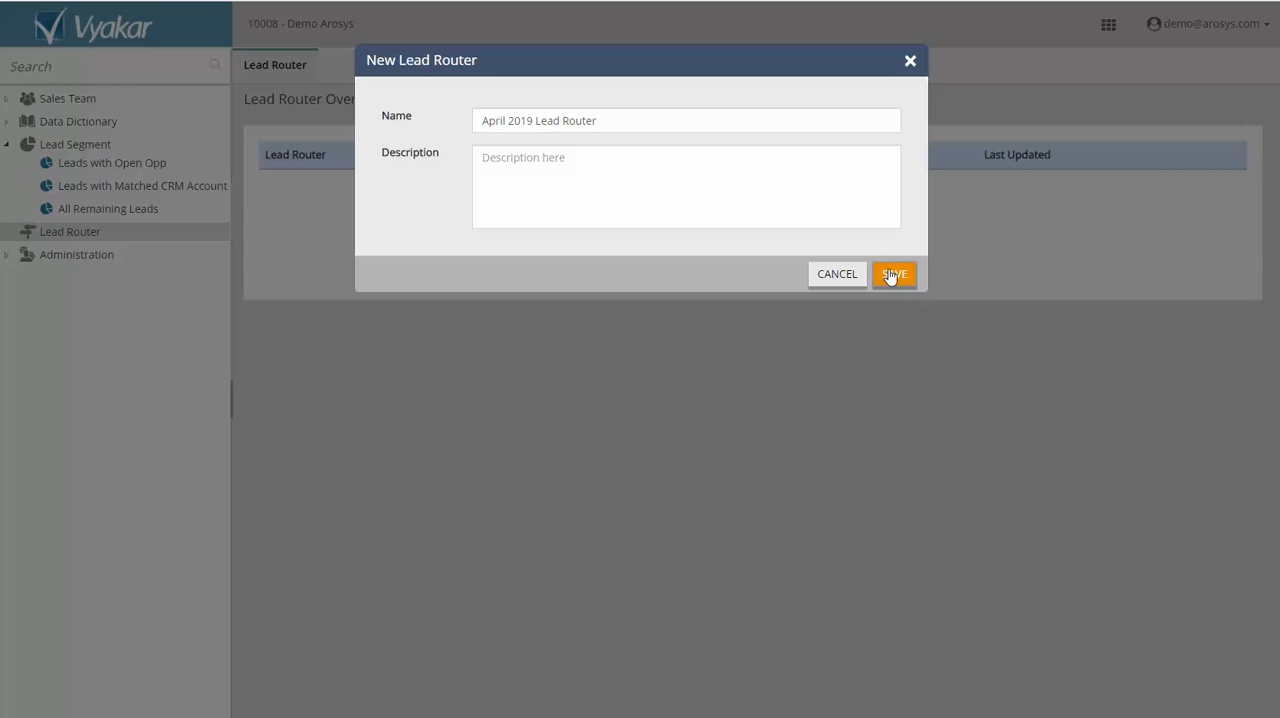
Add the Leads with Open Opp segment to the first assignment block and set its action to Assign to Opportunity Owner.
left_click(1079, 172)
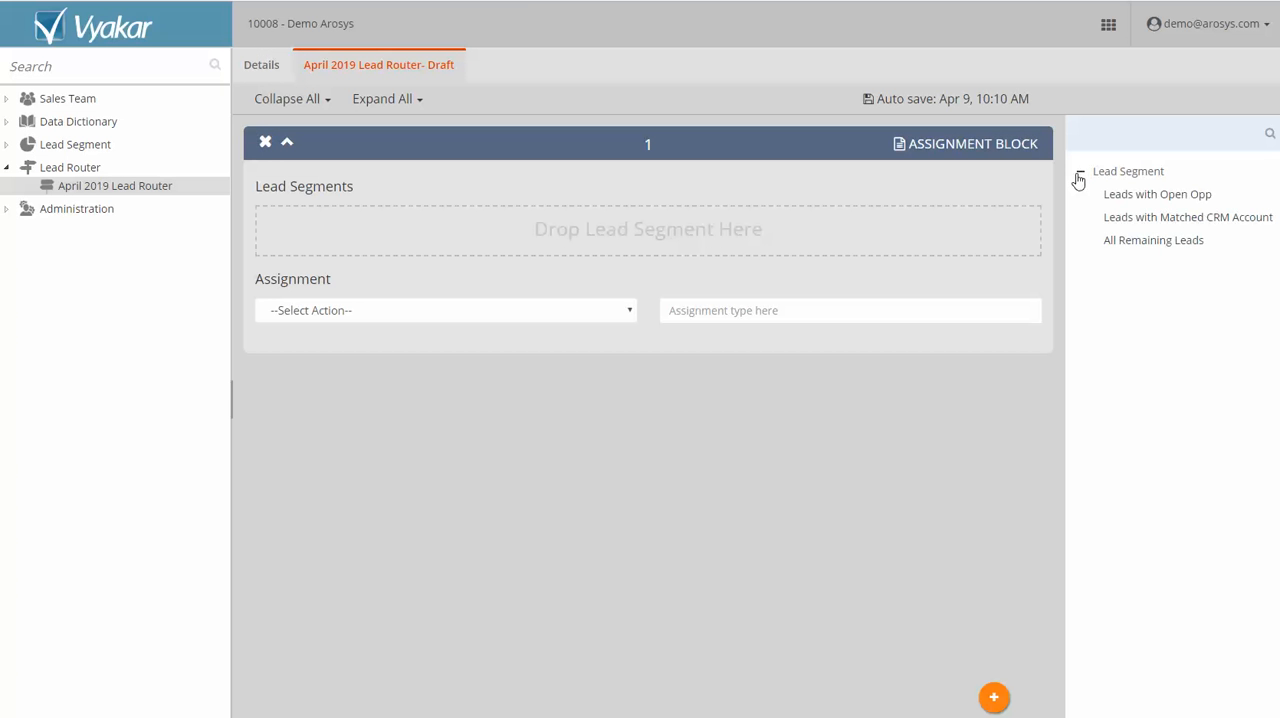
left_click_drag(1138, 196, 665, 248)
left_click(551, 310)
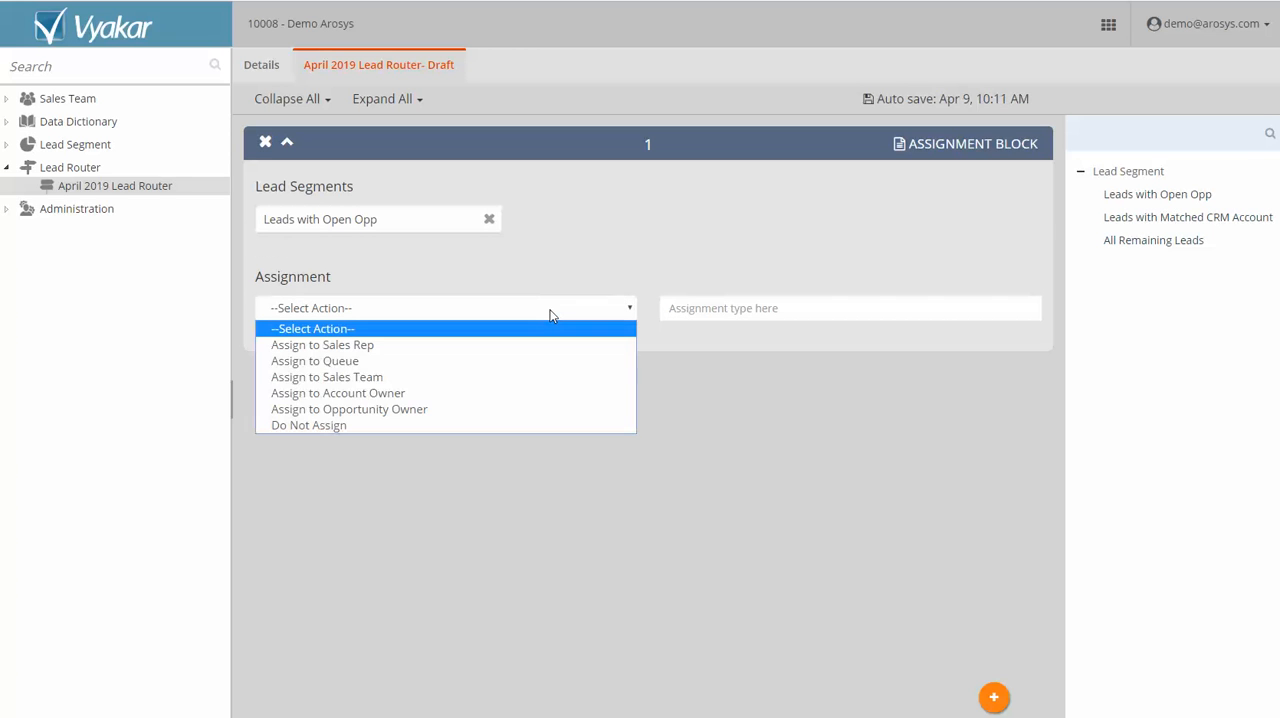
left_click(479, 410)
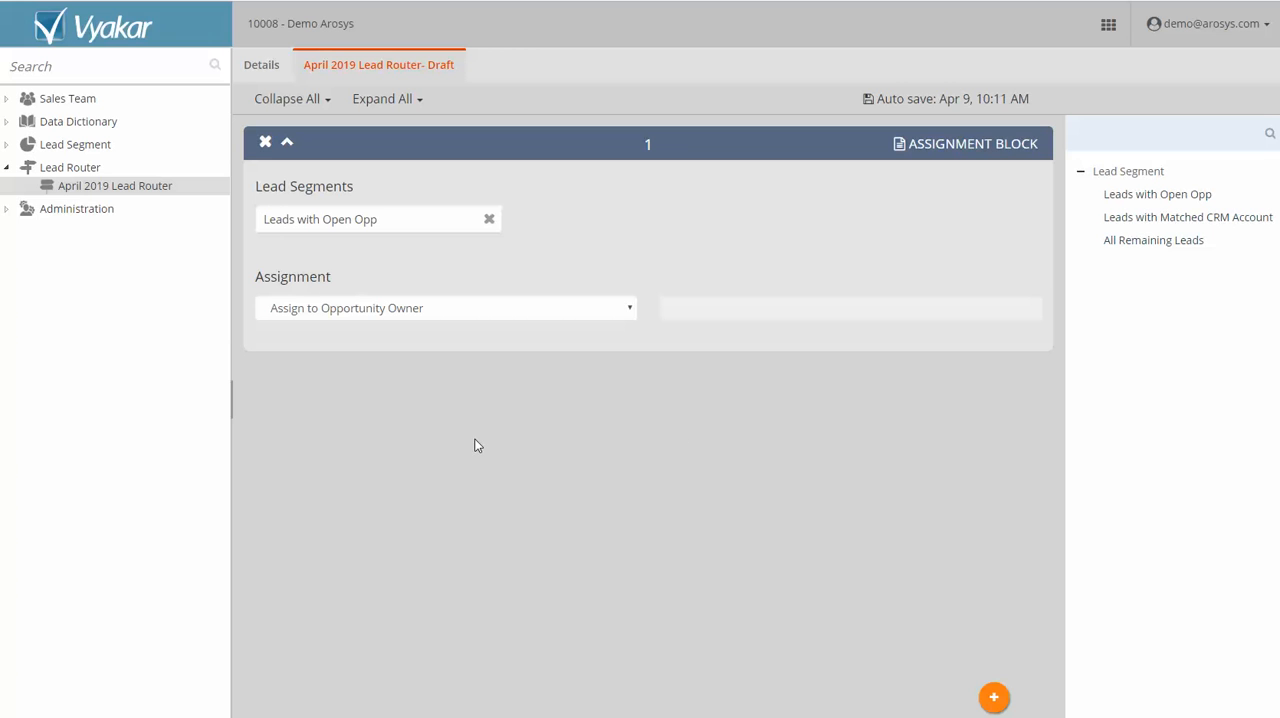
Add a second assignment block for Leads with Matched CRM Account, with the action Assign to Account Owner.
left_click(996, 700)
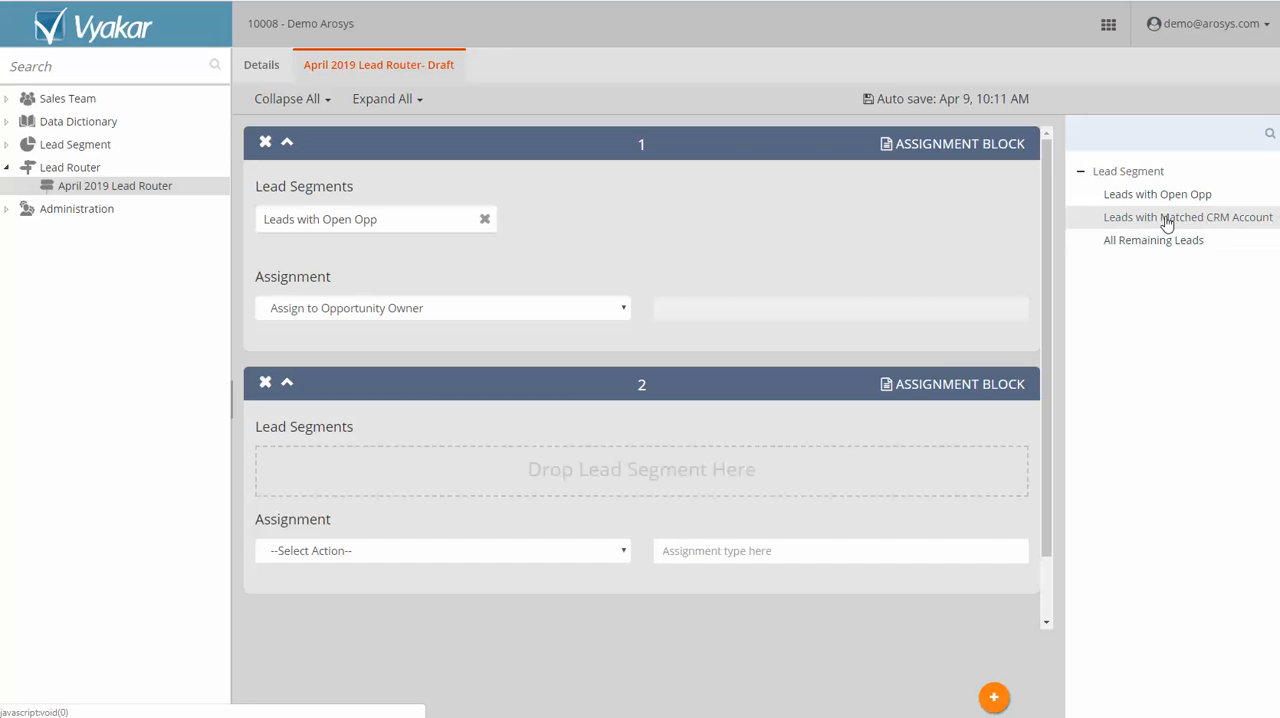
left_click_drag(1166, 217, 716, 479)
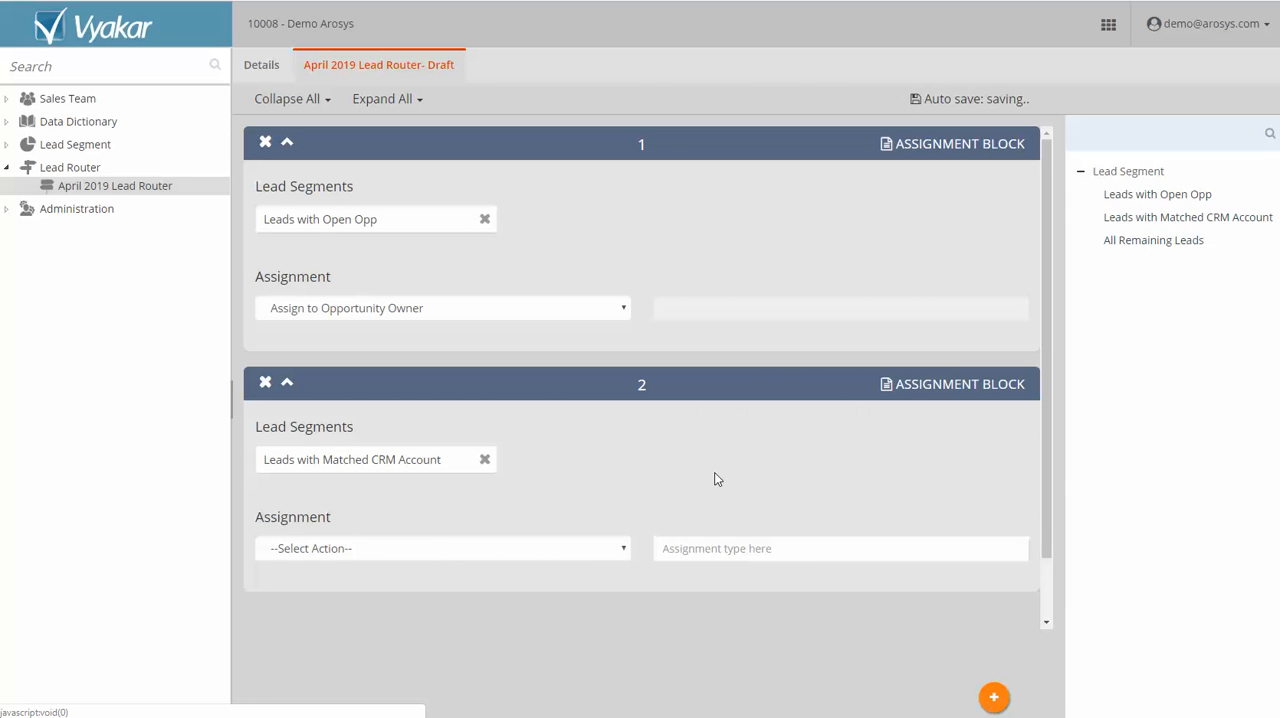
left_click(564, 552)
left_click(464, 634)
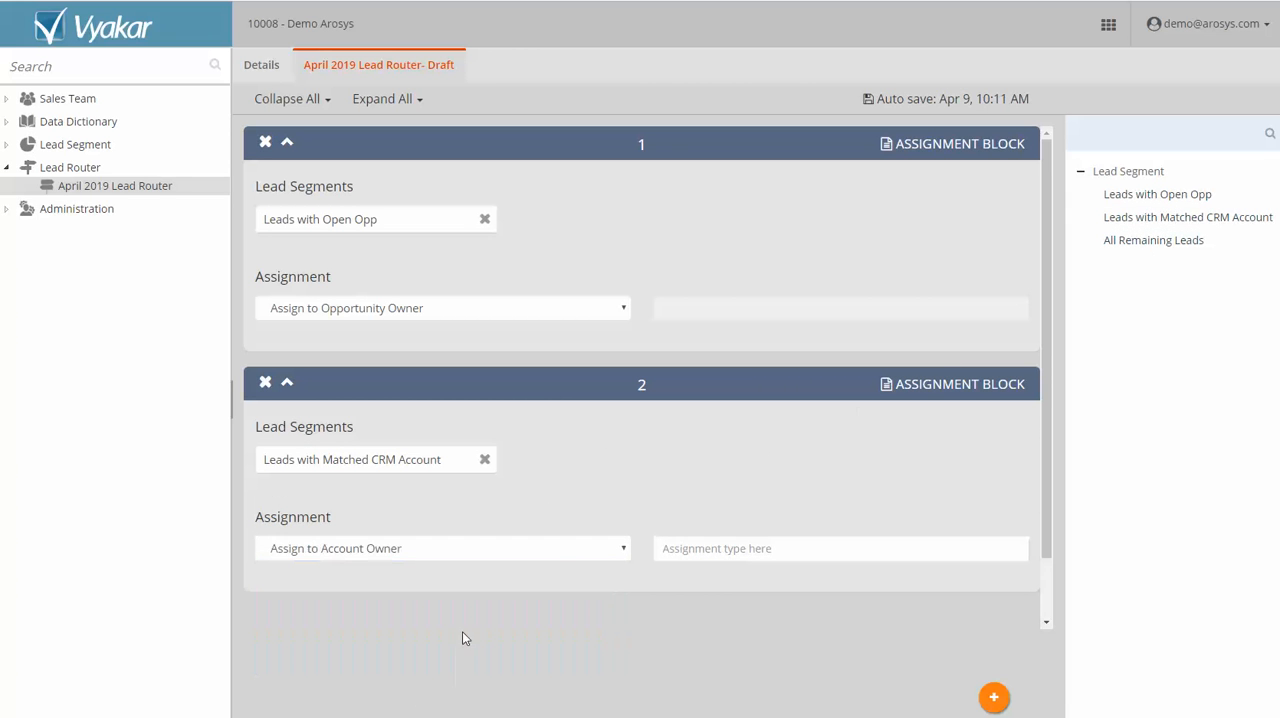
Add a third assignment block for All Remaining Leads, with the action Assign to Sales Team and SDR Team as the team.
left_click(996, 697)
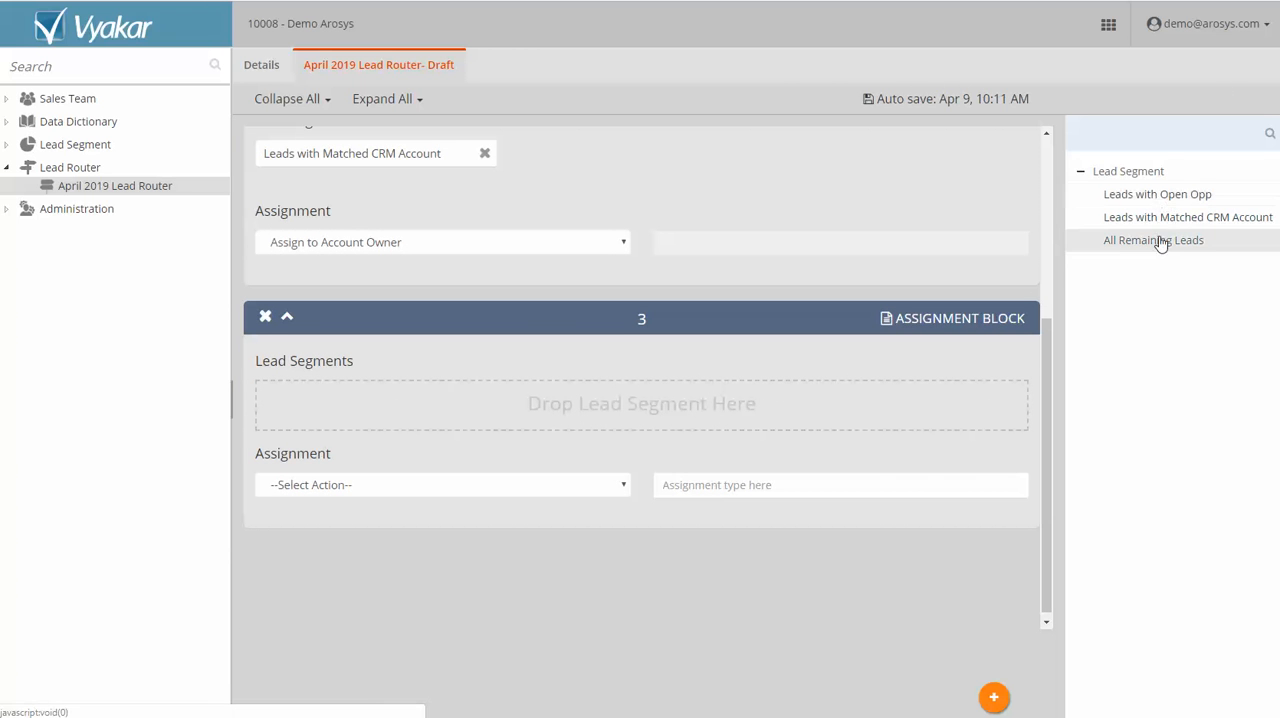
left_click_drag(1160, 241, 638, 416)
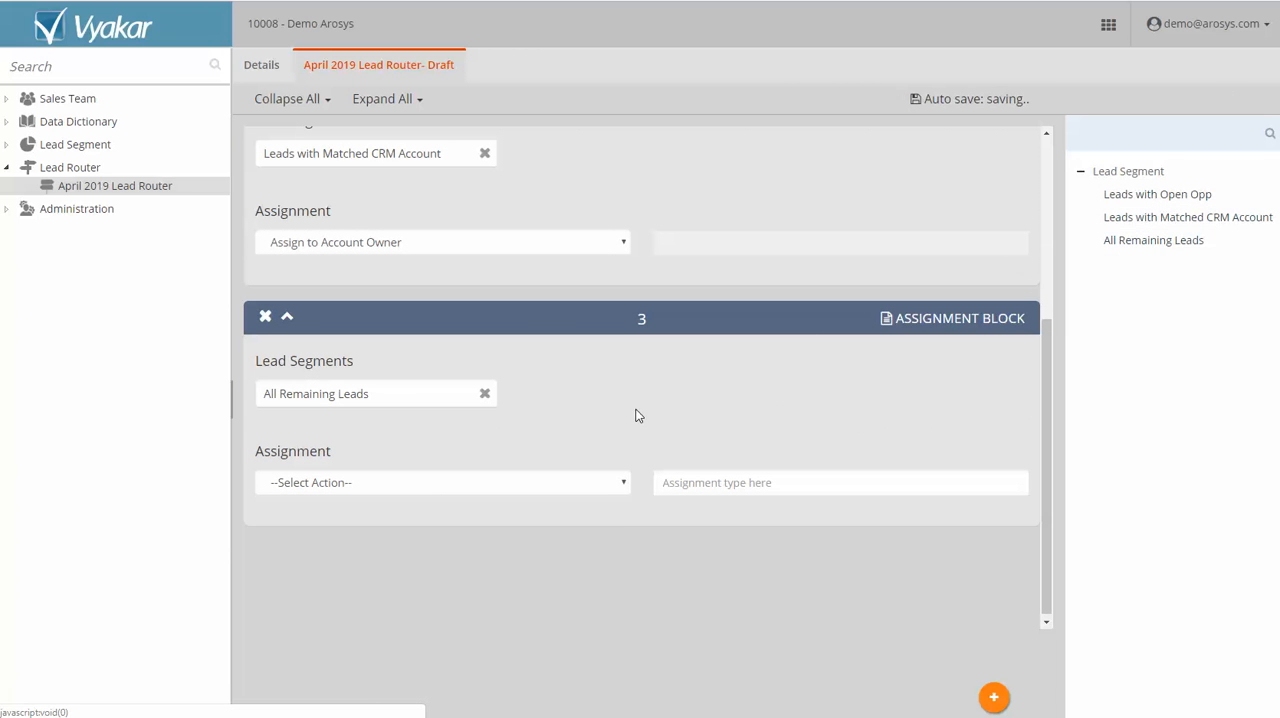
left_click(487, 484)
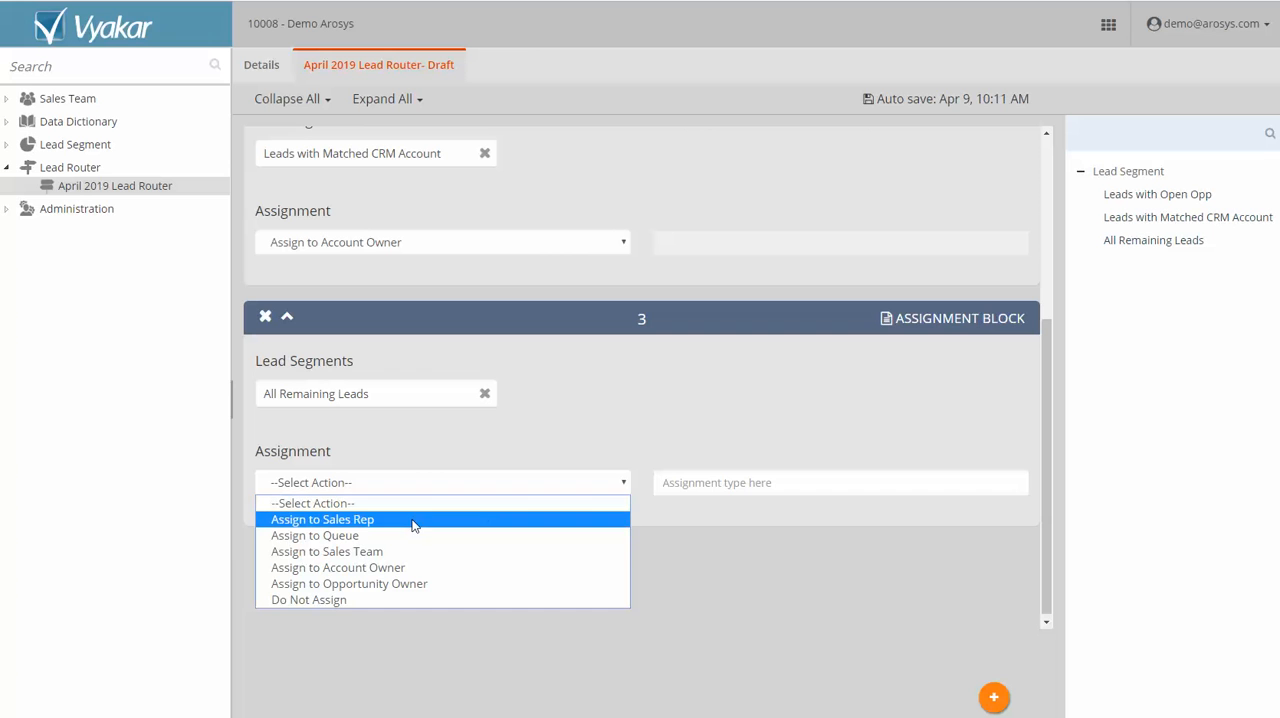
left_click(402, 551)
left_click(716, 484)
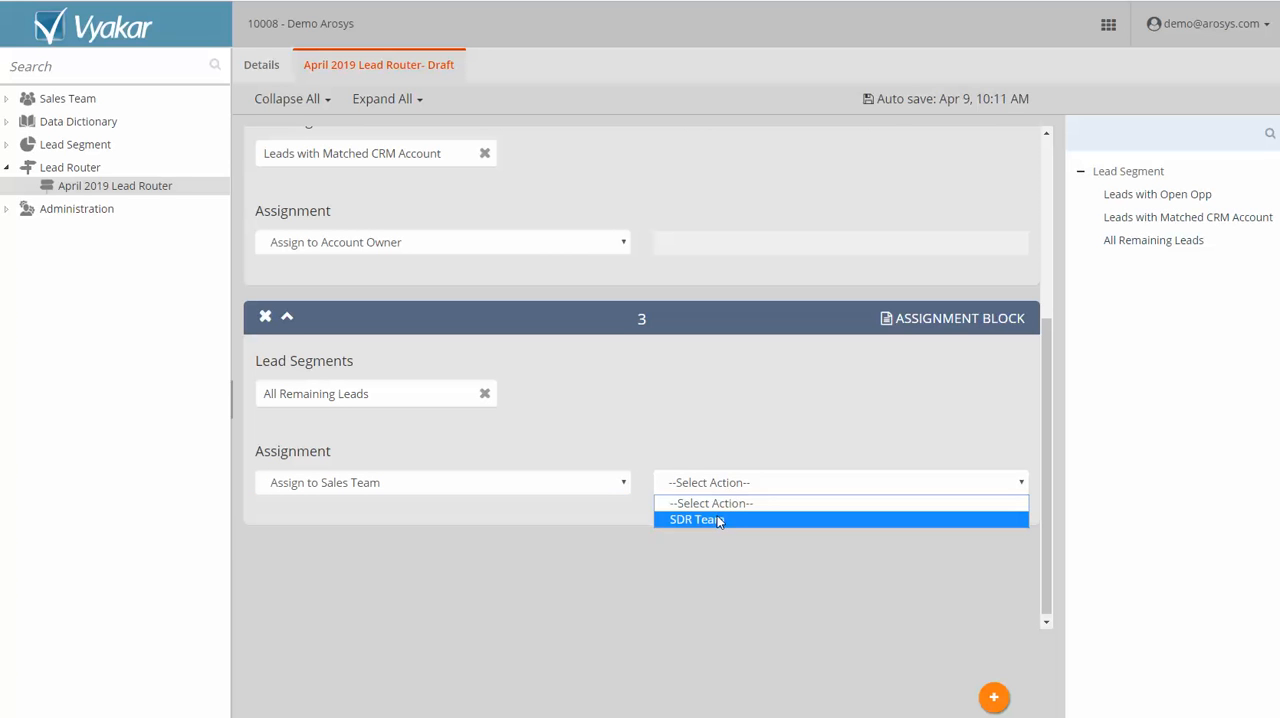
left_click(717, 516)
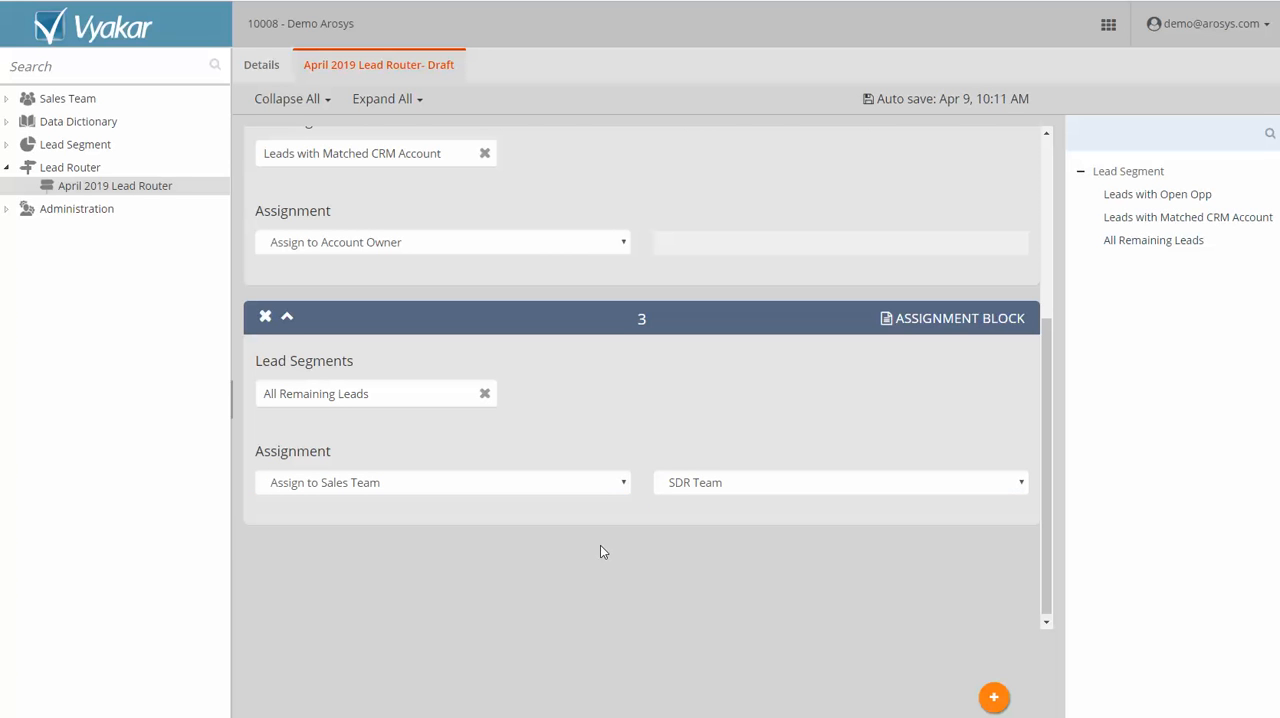
Approve the April 2019 Lead Router.
right_click(122, 189)
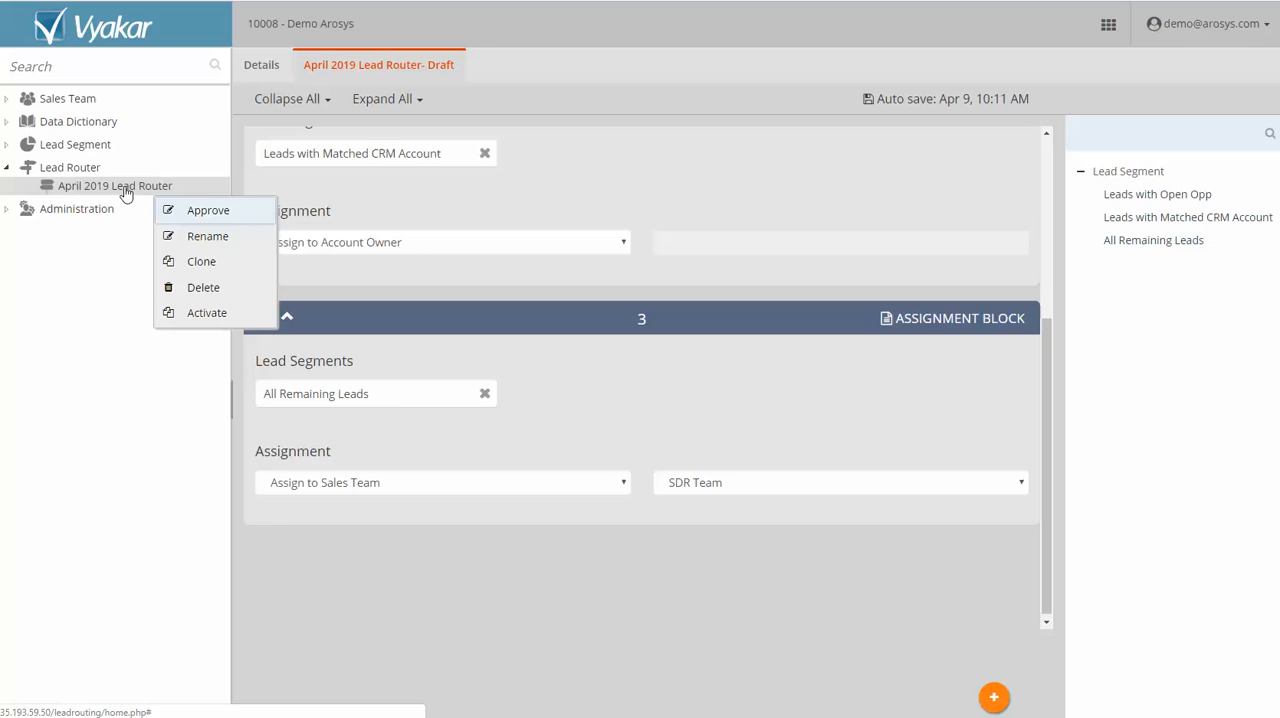
left_click(208, 211)
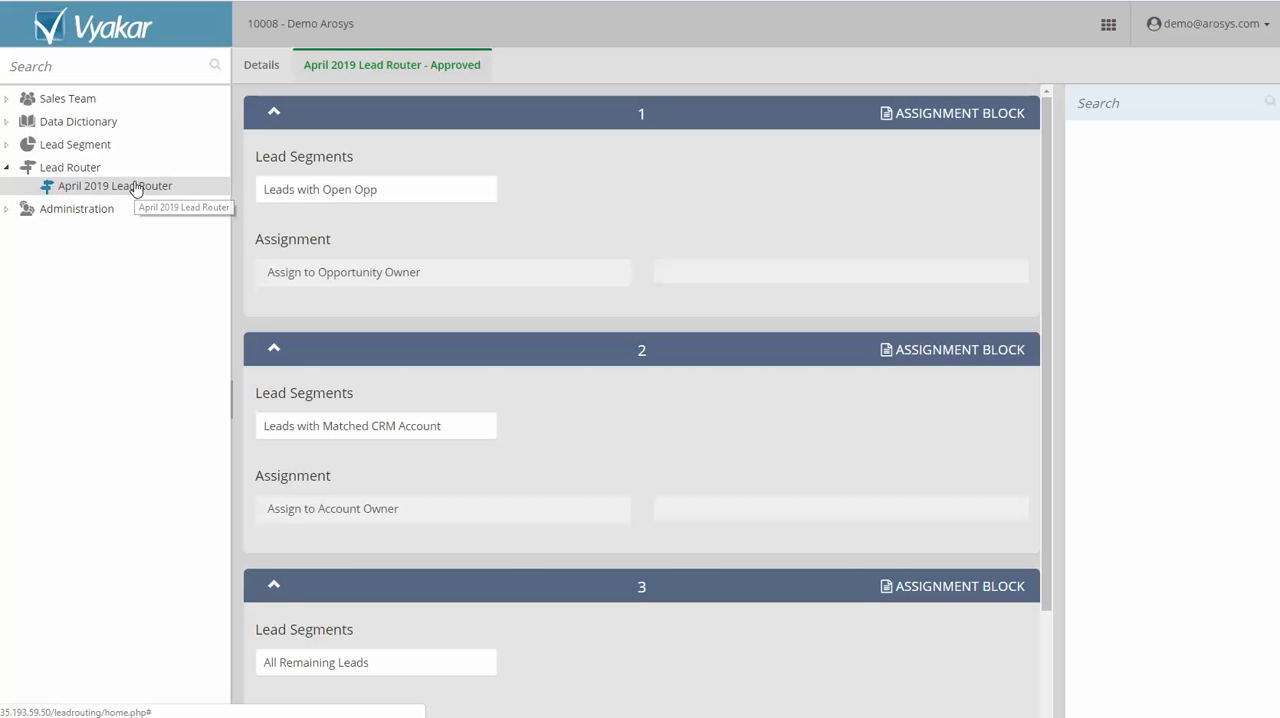
right_click(136, 190)
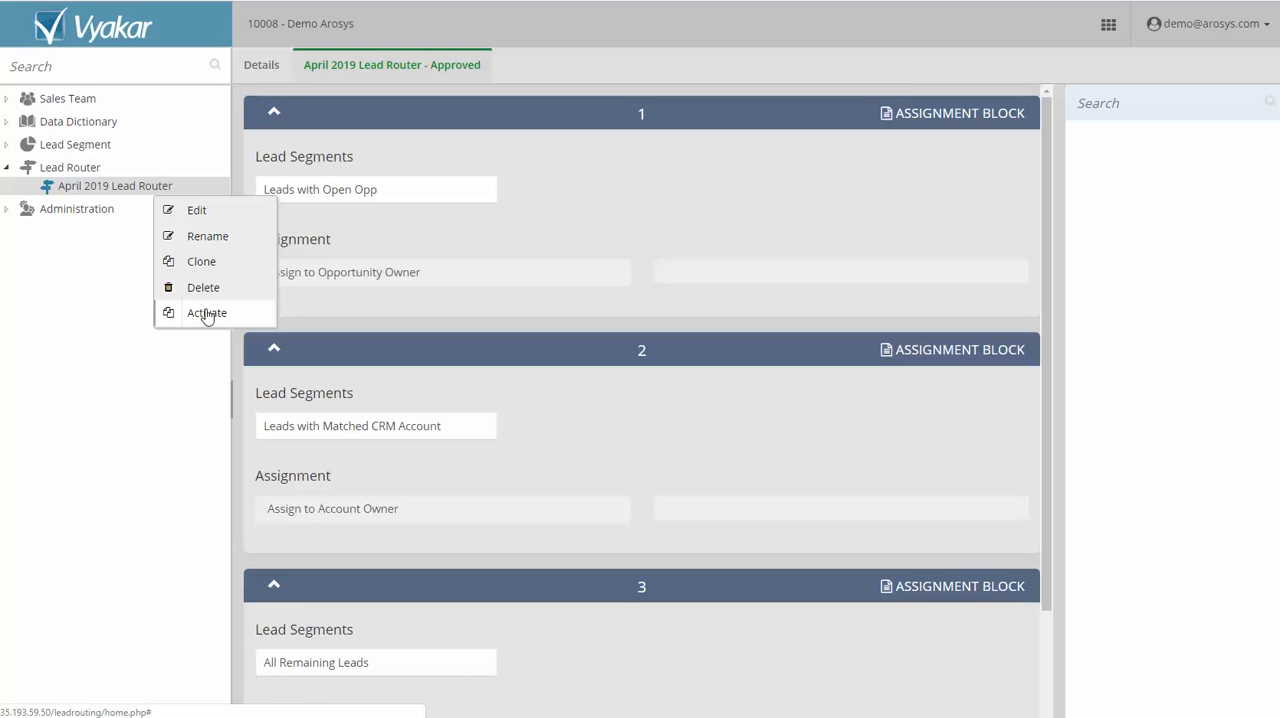
left_click(594, 271)
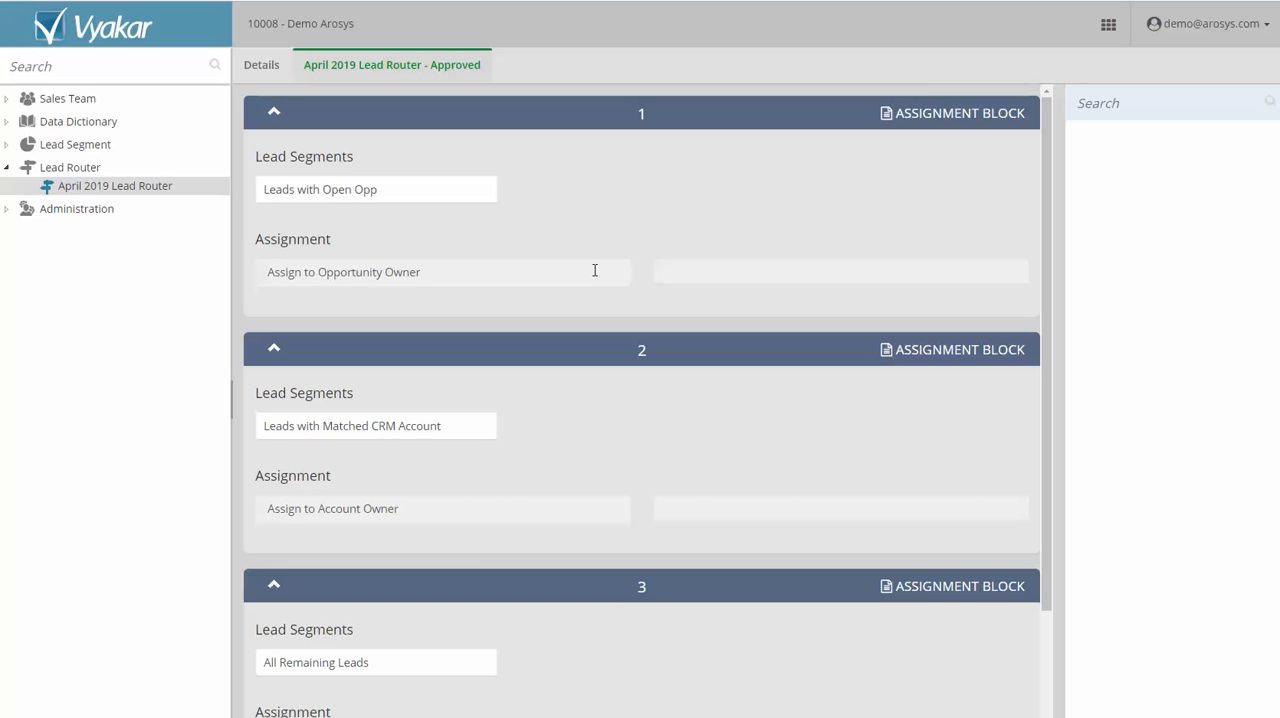